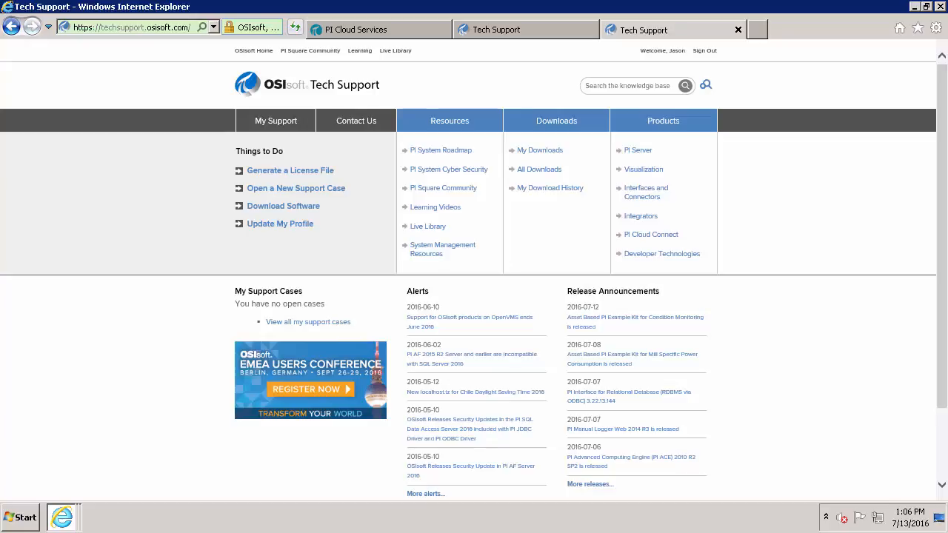
left_click(116, 25)
type("https://ncc.picloudservices.com/")
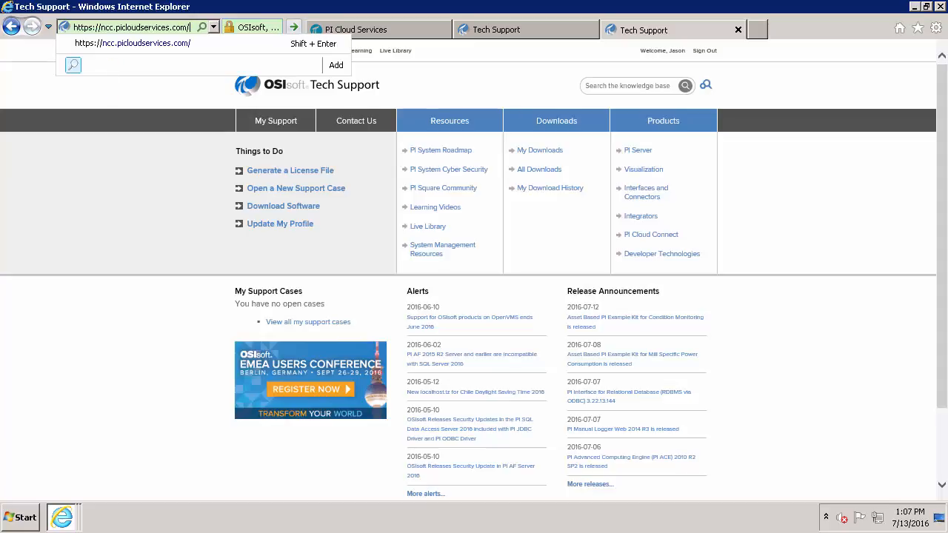
Go to ncc.picloudservices.com and sign in with the Microsoft account e-mail and password
key("Return")
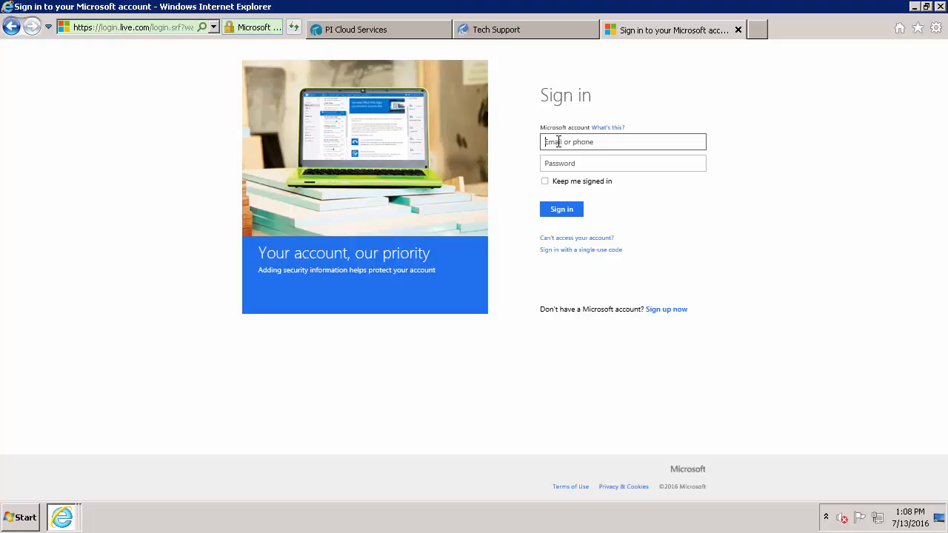
left_click(558, 142)
key("Tab")
type("•••••••••••")
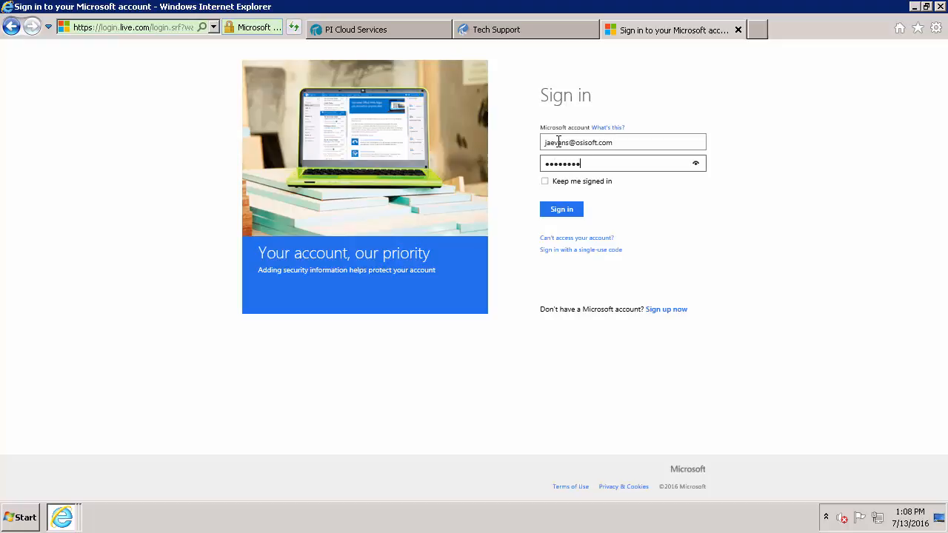
key("Return")
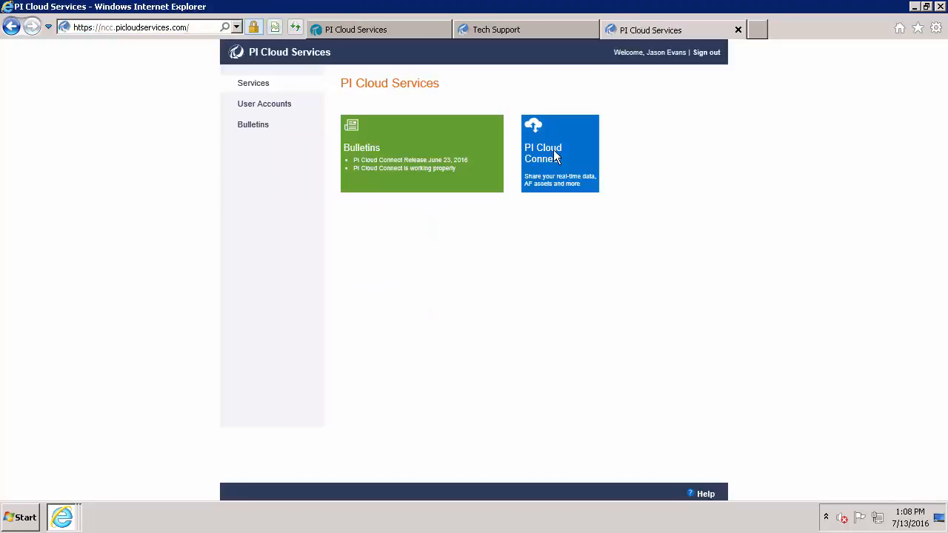
Navigate from PI Cloud Connect to System and show the setup kit Download requirements
left_click(556, 157)
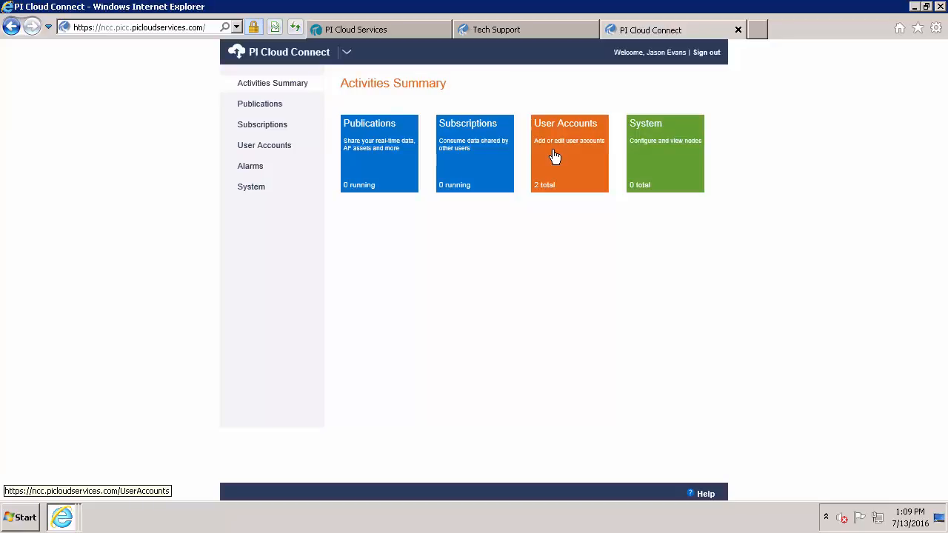
left_click(650, 160)
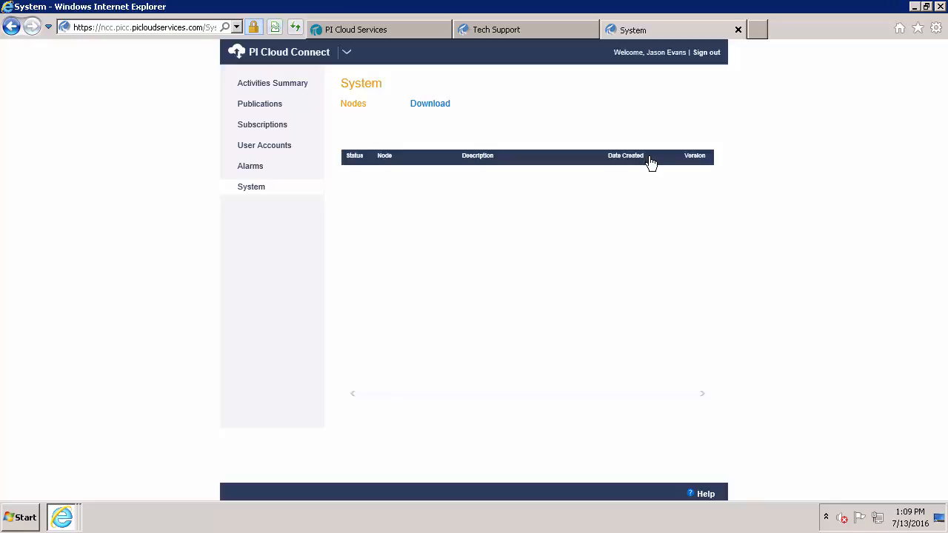
left_click(433, 108)
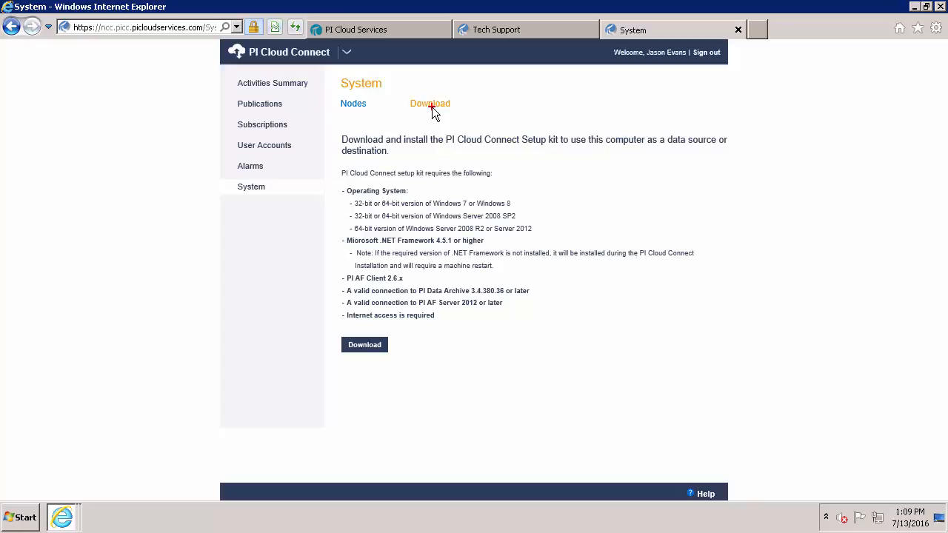
Mark the OS, .NET 4.5.1, internet, PI AF Client 2.6.x and AF Server requirements, then show the Live Library guide
left_click_drag(411, 190, 452, 190)
left_click_drag(493, 240, 536, 240)
left_click_drag(444, 317, 482, 316)
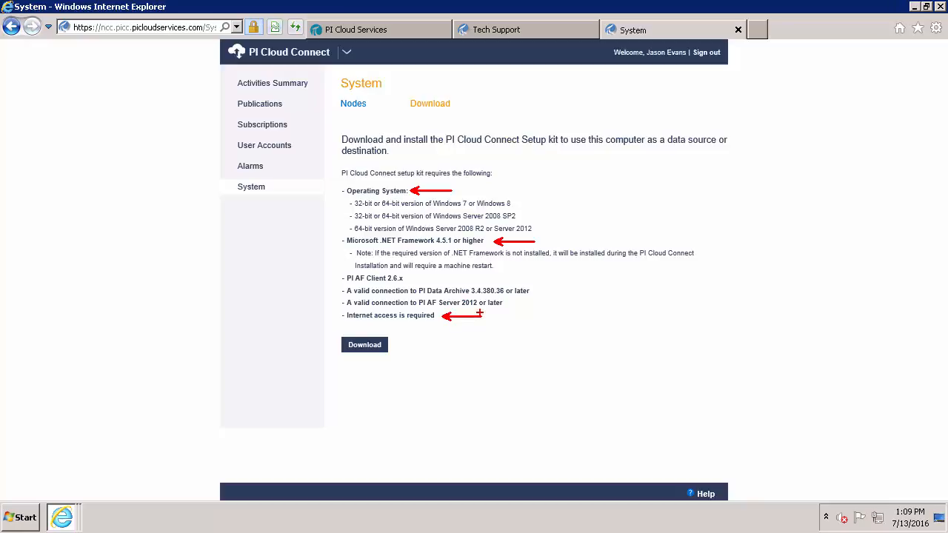
left_click_drag(337, 278, 276, 257)
left_click_drag(343, 298, 297, 299)
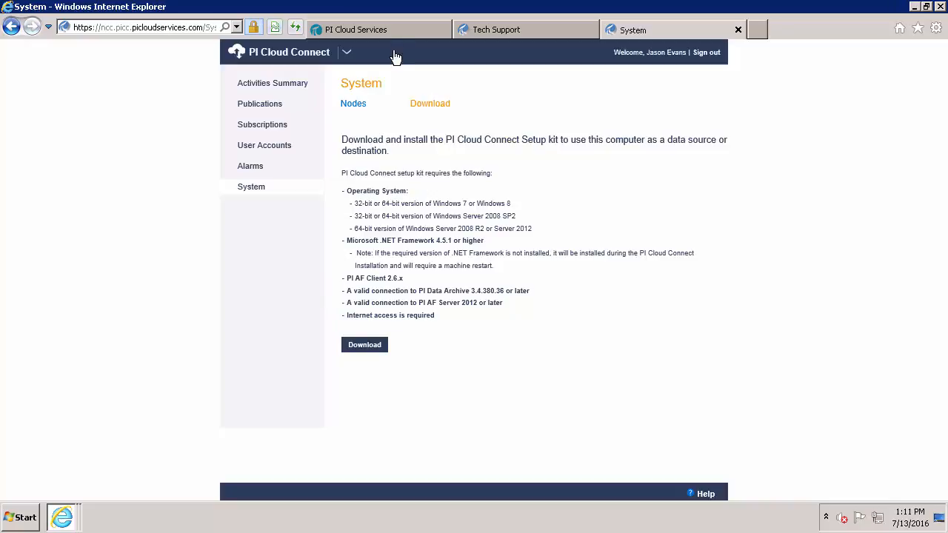
left_click(383, 31)
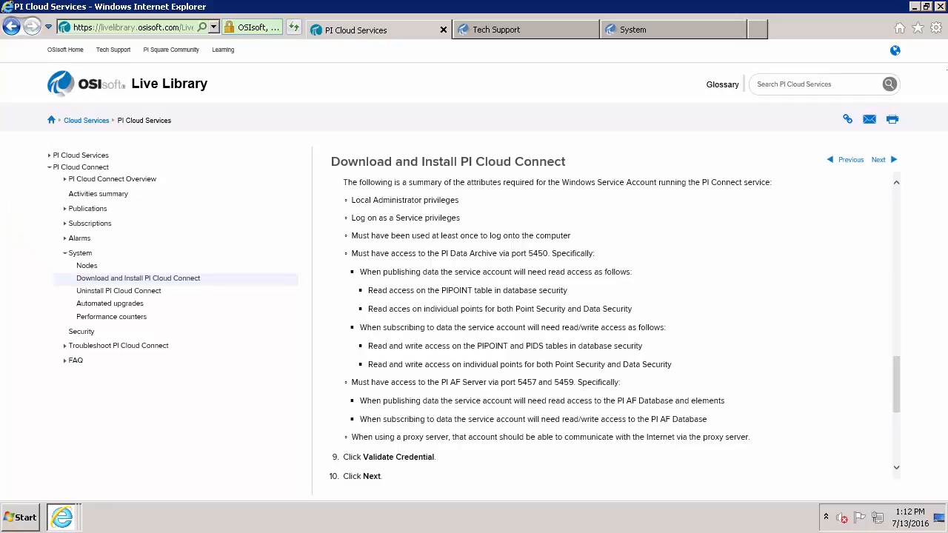
Open Tech Support's All Downloads page, then mark PI AF Client 2.6.x on the System requirements
left_click(508, 31)
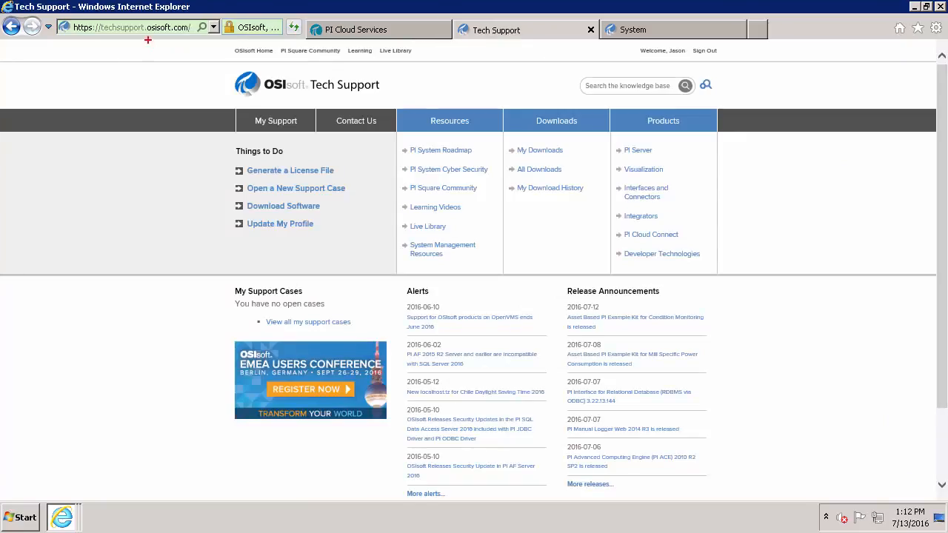
left_click_drag(126, 46, 116, 98)
left_click(560, 117)
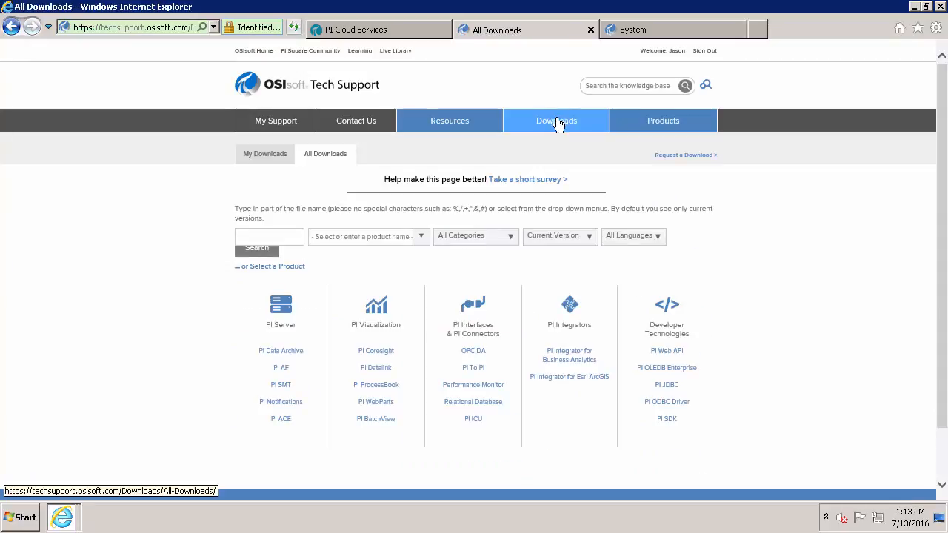
left_click(652, 30)
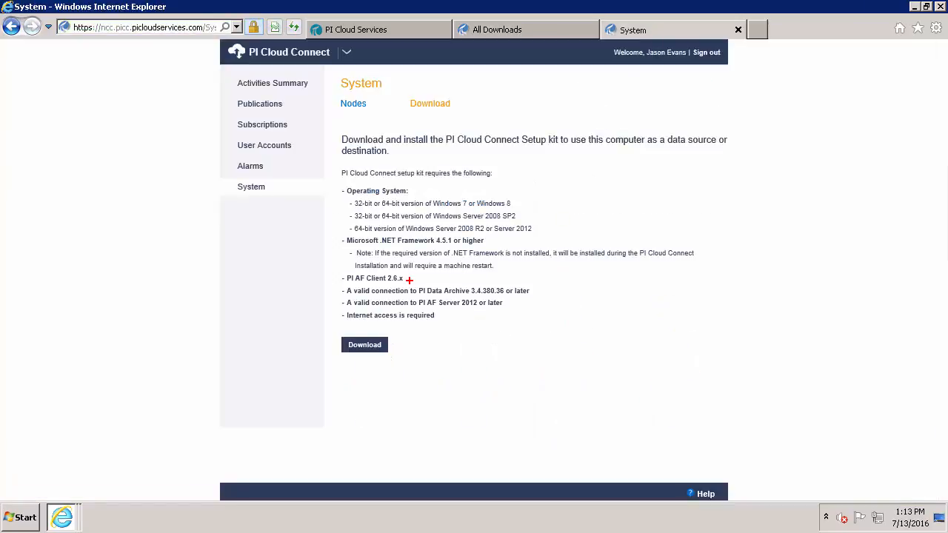
left_click_drag(408, 278, 461, 278)
Search All Downloads for PI AF 'Client' install kits across all versions
left_click(510, 30)
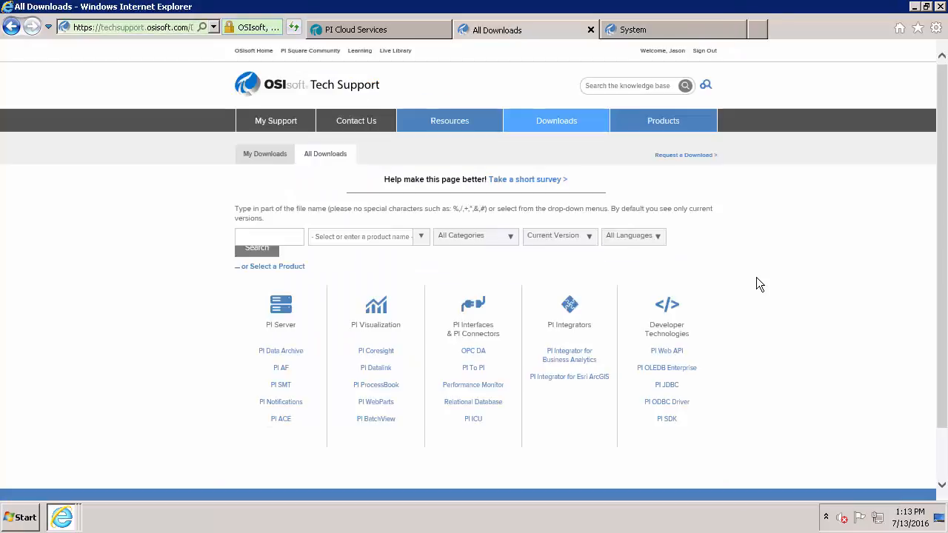
left_click(585, 244)
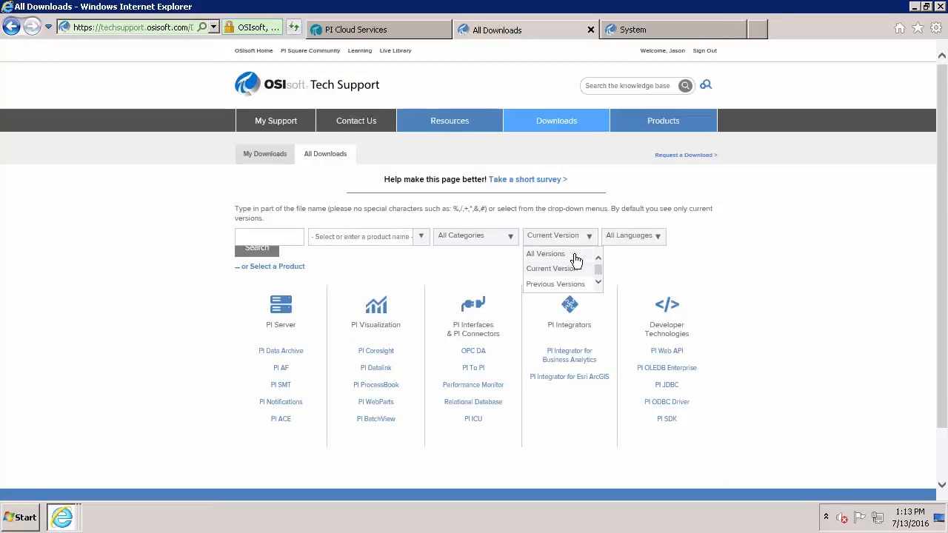
left_click(573, 254)
left_click(513, 244)
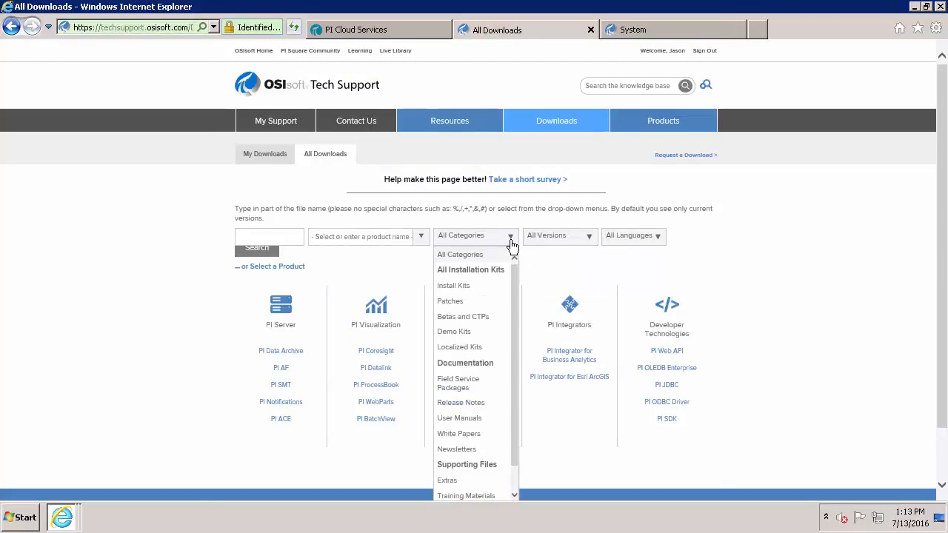
left_click(470, 286)
left_click(420, 238)
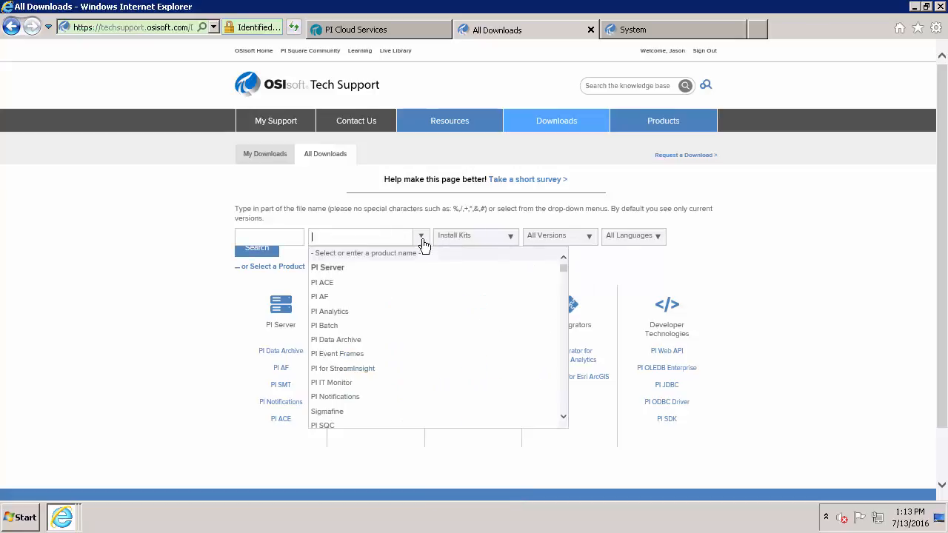
left_click(348, 299)
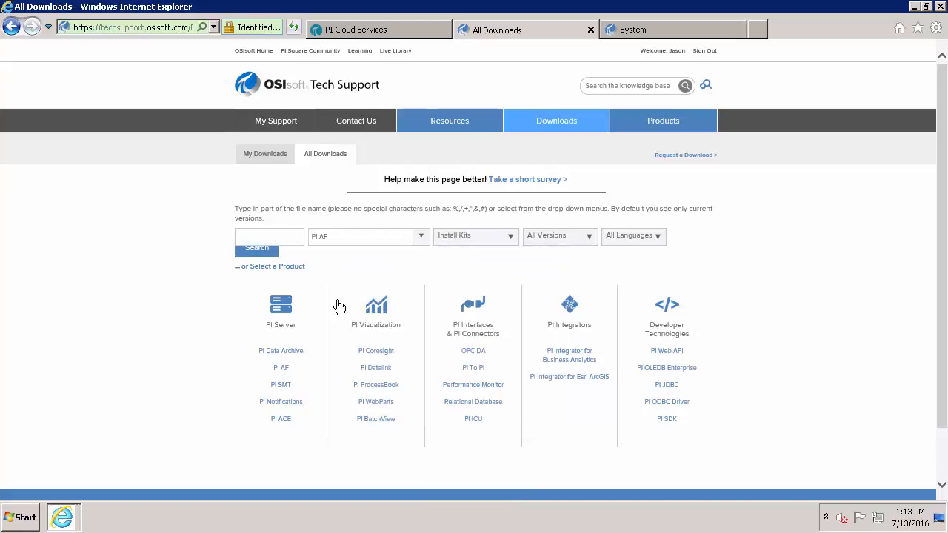
left_click(269, 236)
type("Client")
left_click(248, 254)
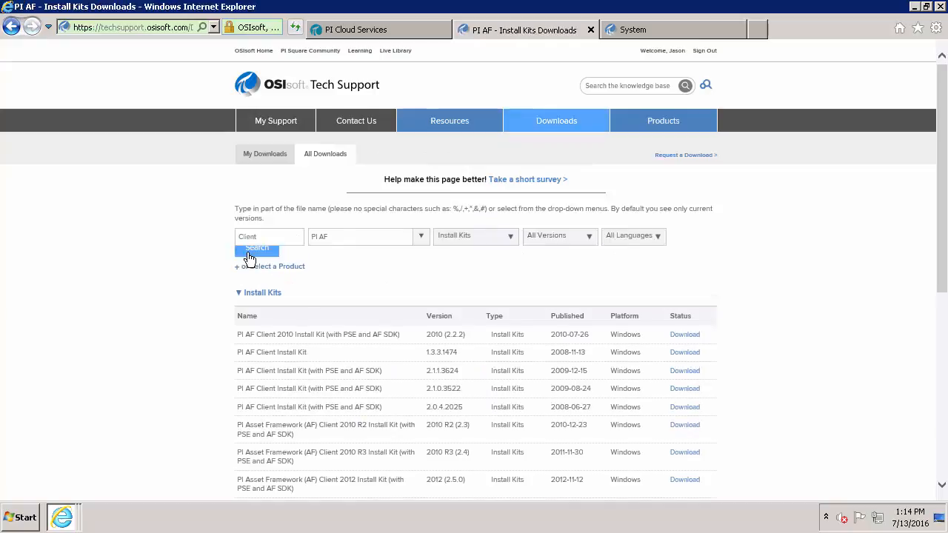
Open the download page for the PI AF Client 2014 R2 SP1 install kit
scroll(249, 255, "down", 3)
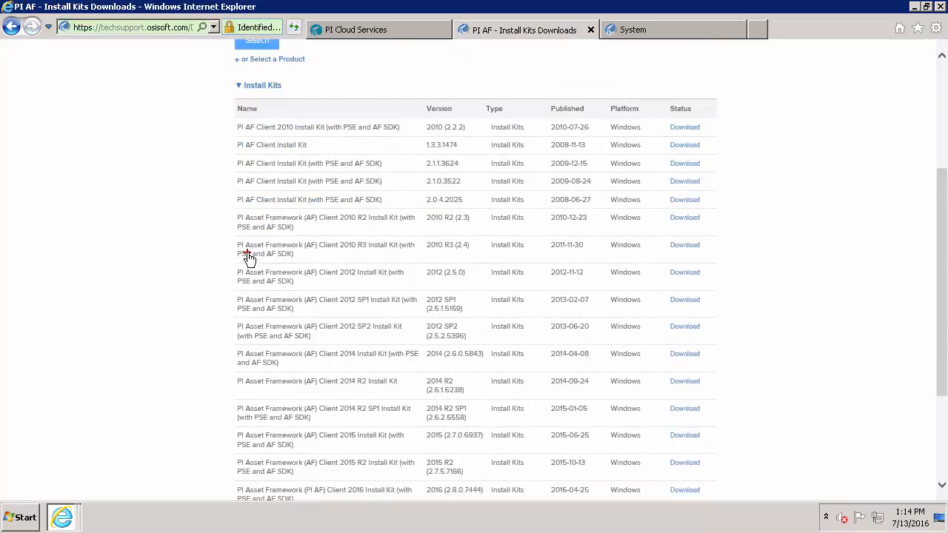
left_click_drag(223, 410, 154, 404)
key("Escape")
left_click(684, 409)
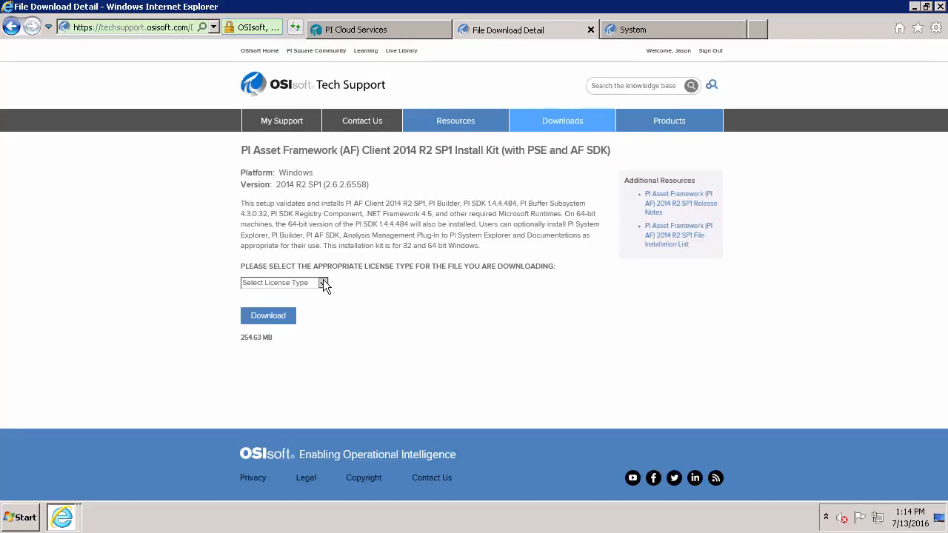
Accept the Standard Agreement license and start downloading the install kit
left_click(324, 283)
key("Down")
key("Return")
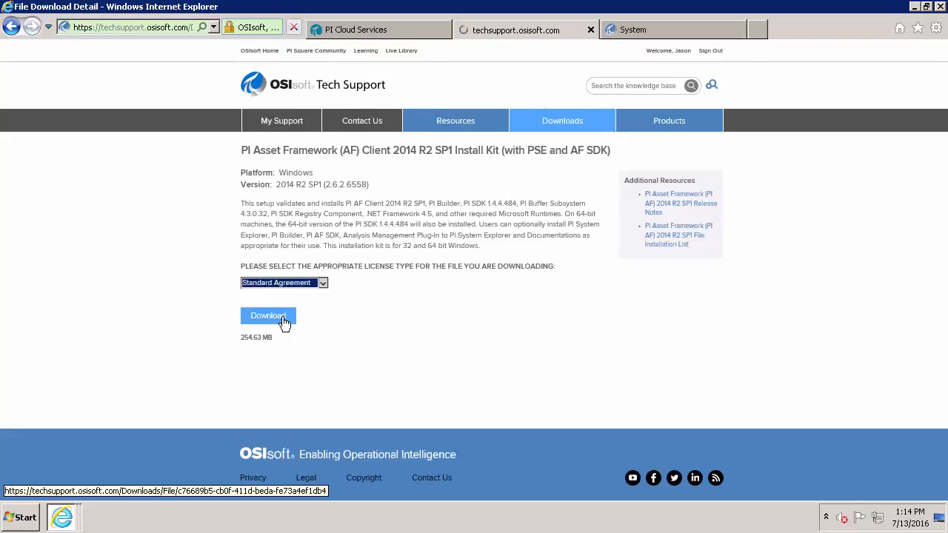
left_click(241, 324)
left_click(261, 353)
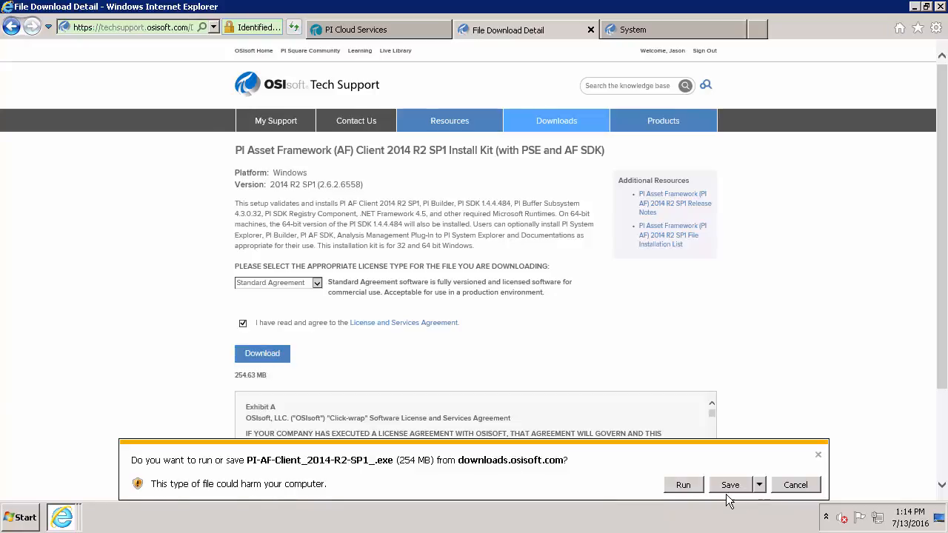
Save PI-AF-Client_2014-R2-SP1_.exe into the Desktop's Installs folder and minimize the browser
left_click(759, 486)
left_click(804, 472)
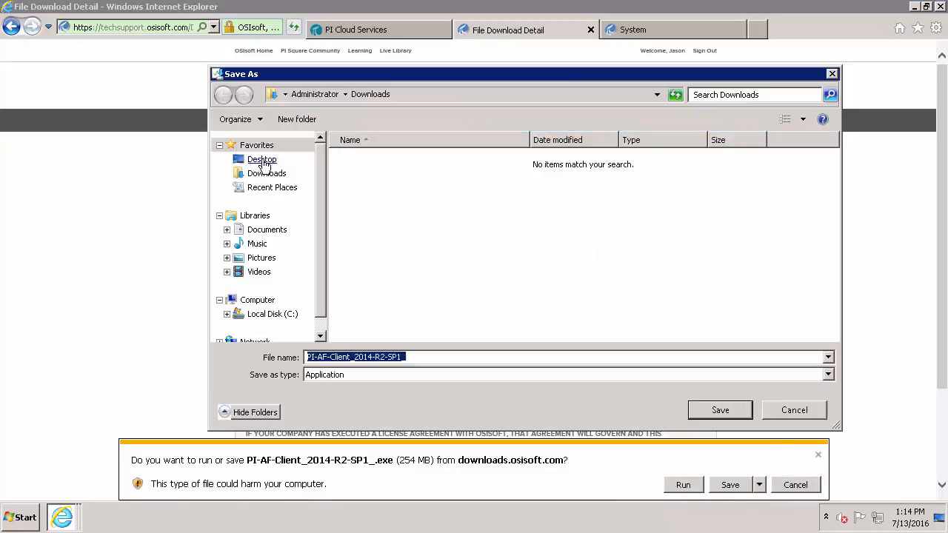
left_click(263, 161)
double_click(383, 244)
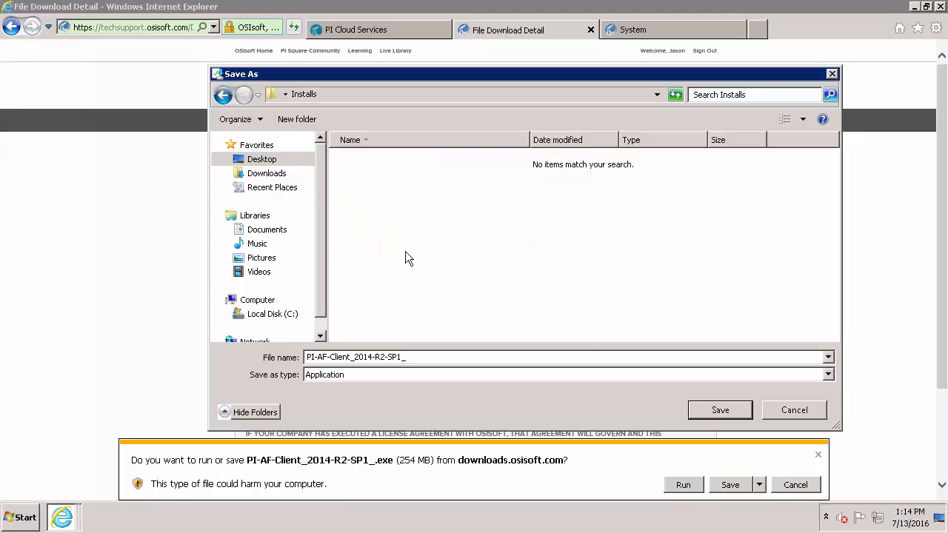
left_click(718, 411)
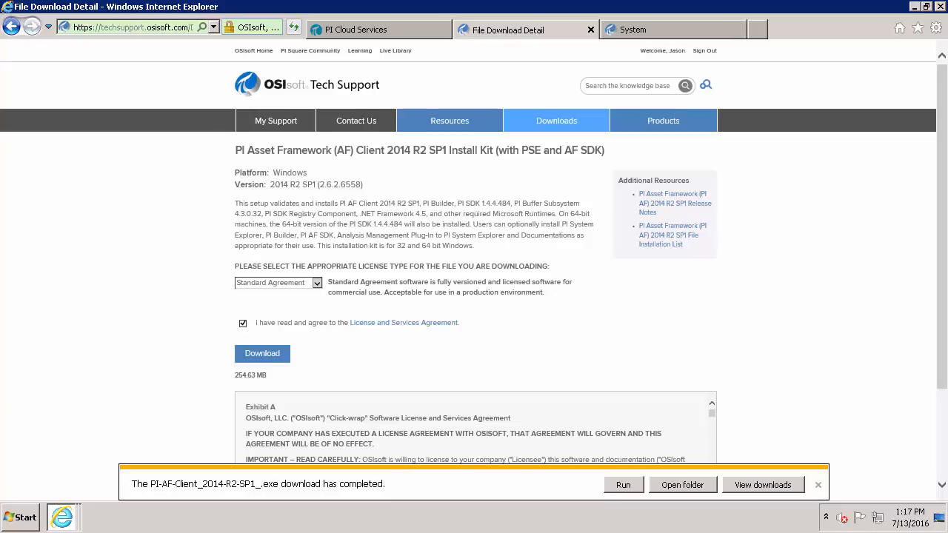
left_click(817, 485)
left_click(915, 7)
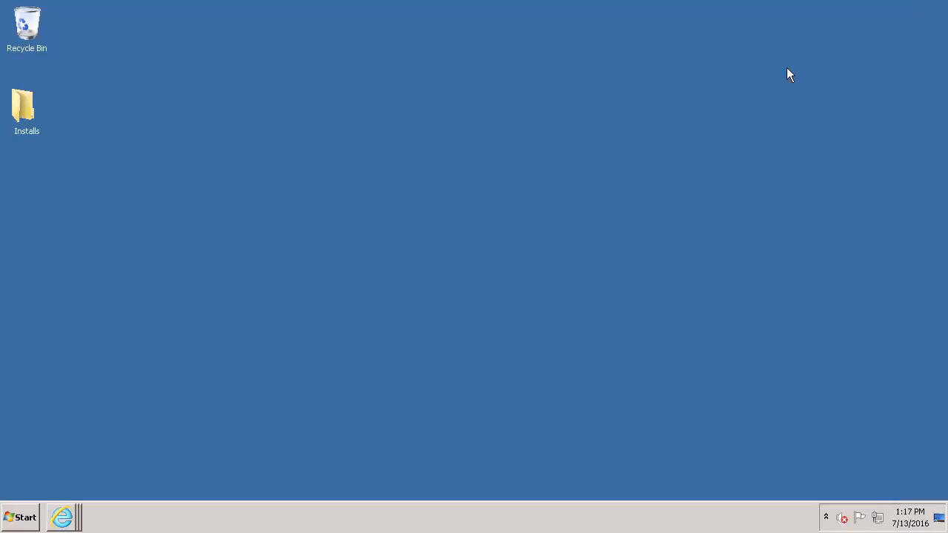
Run PI-AF-Client_2014-R2-SP1_.exe from the Installs folder and extract it to the default path
double_click(26, 126)
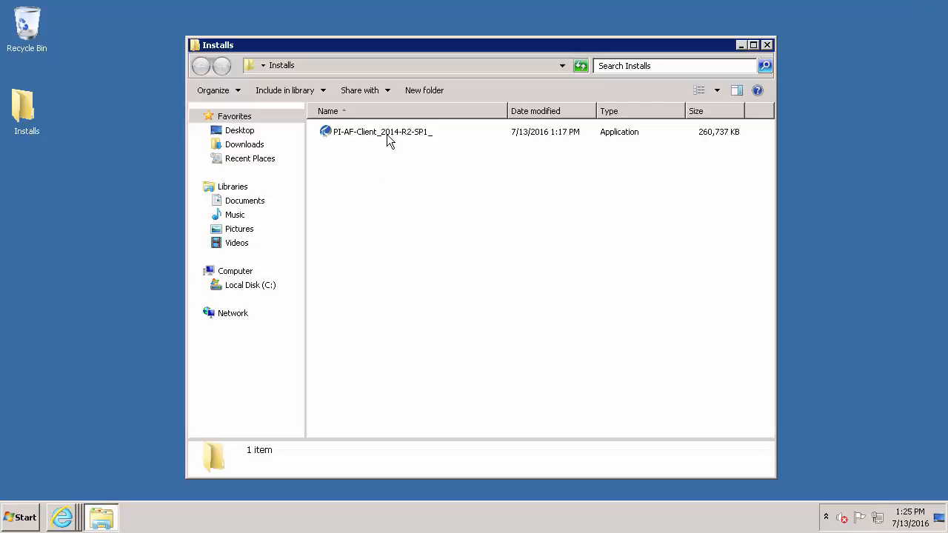
left_click(386, 134)
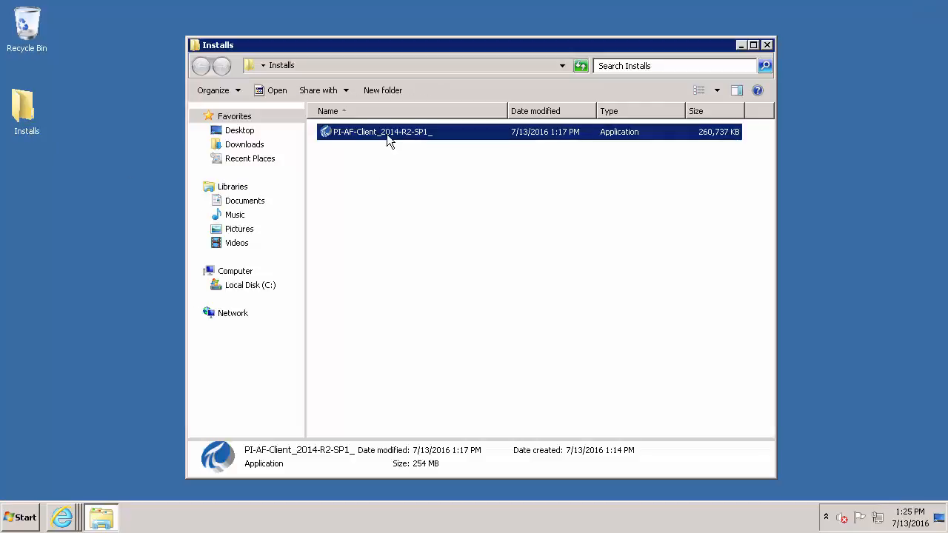
double_click(387, 136)
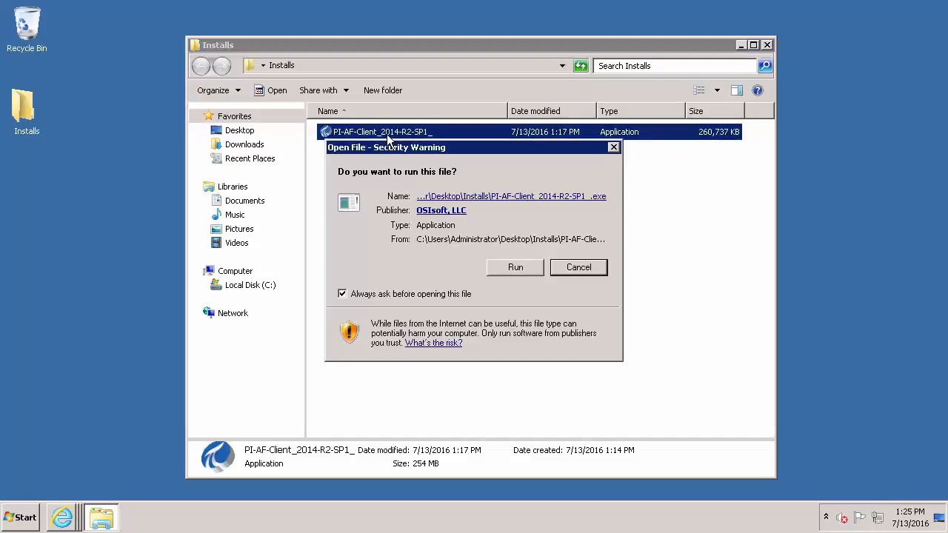
left_click(513, 266)
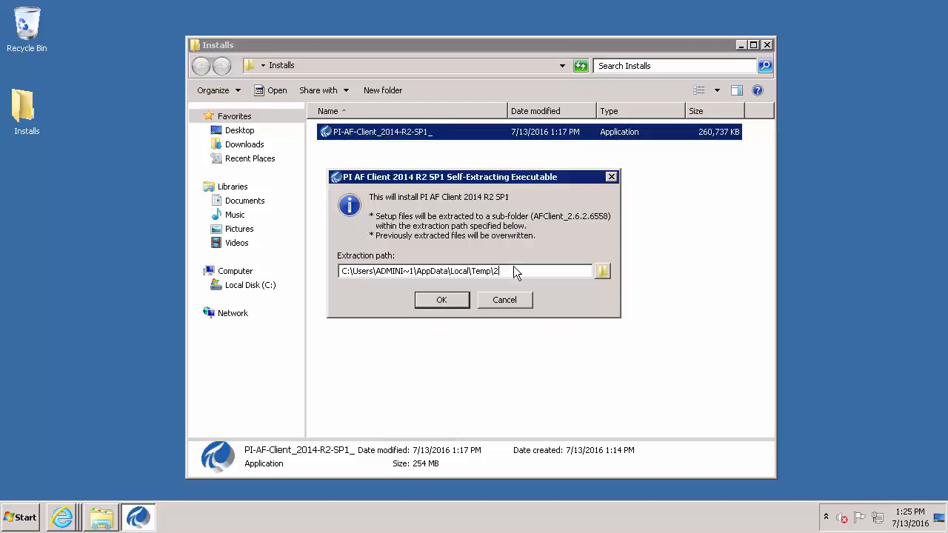
left_click(445, 301)
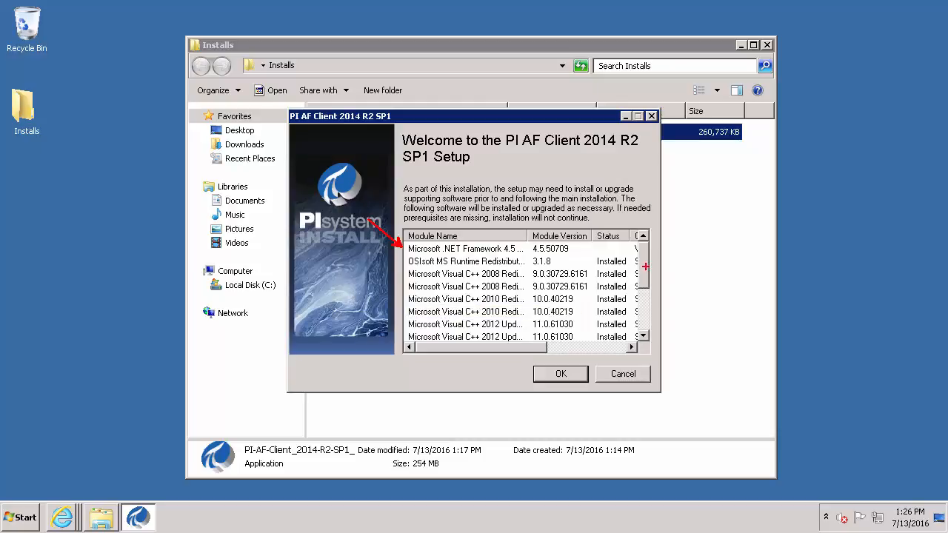
Review the prerequisite modules, including PI AF Client 2.6.2.6558, and start the setup
left_click(522, 312)
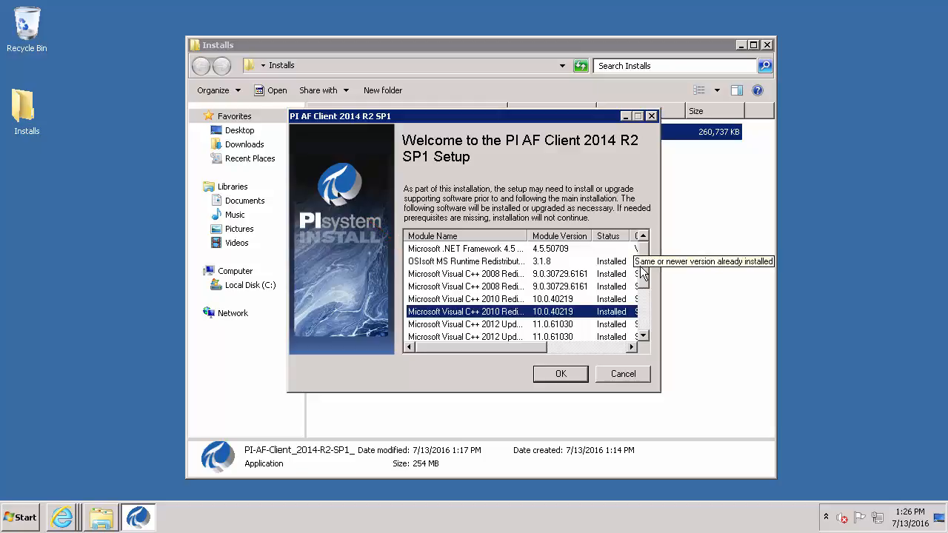
left_click_drag(648, 266, 643, 335)
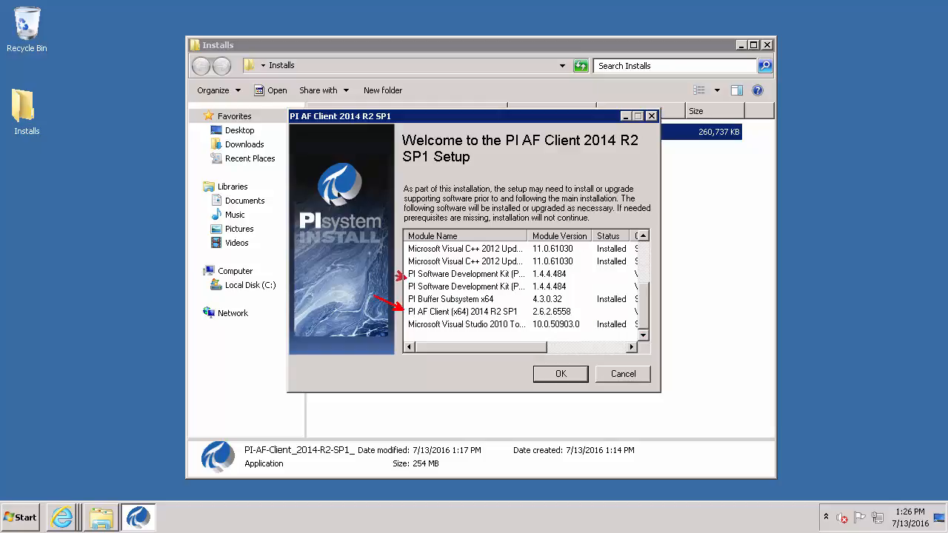
left_click(560, 374)
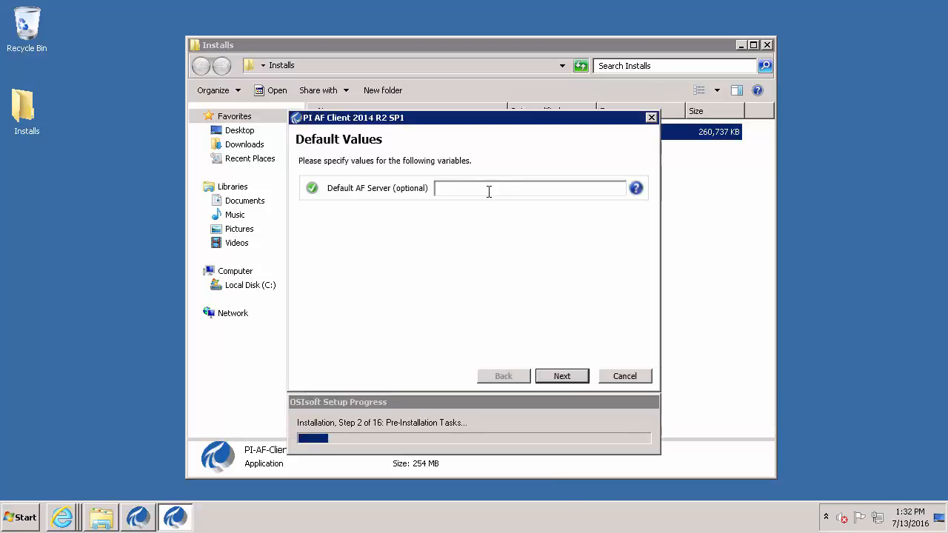
Enter Stage_Riven_AF as default AF server and accept the service-stop and file-process warnings
type("Stage_Riven_AF")
left_click(556, 379)
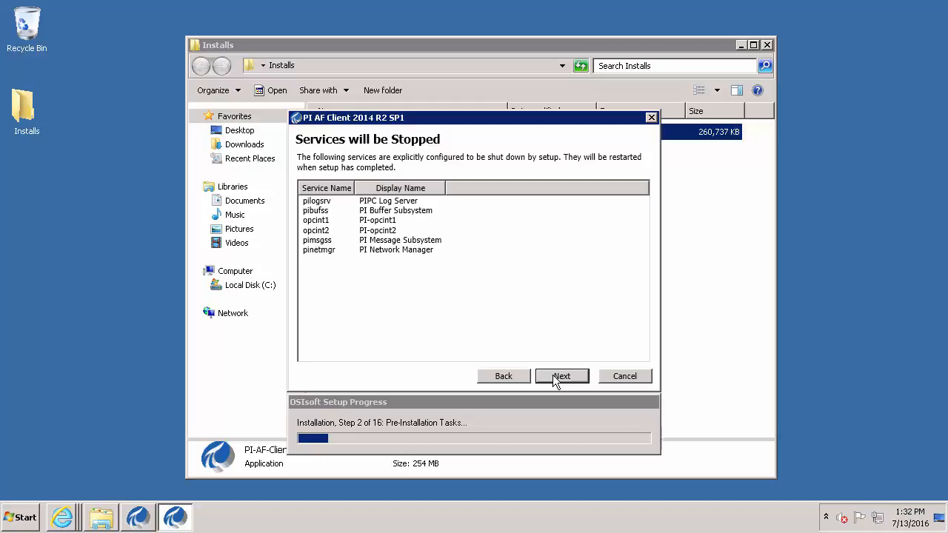
left_click(556, 377)
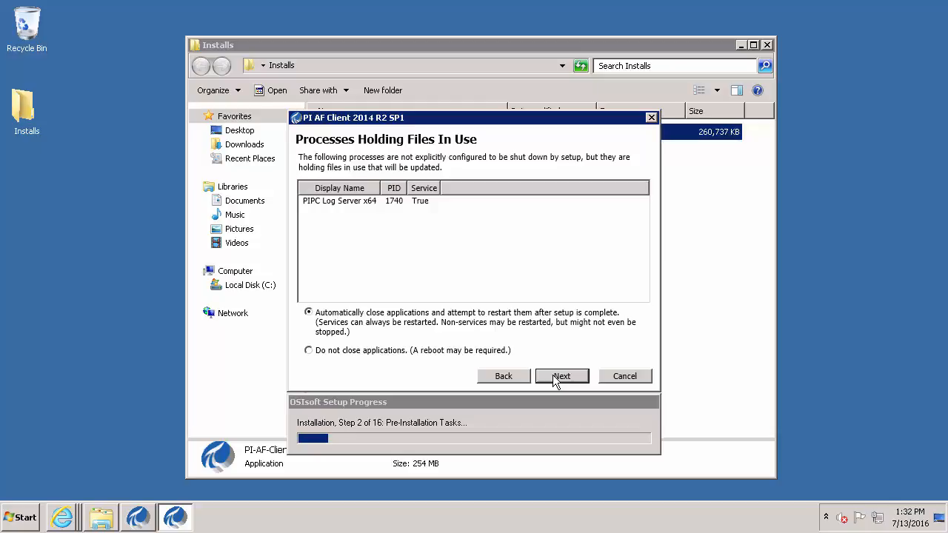
left_click(555, 377)
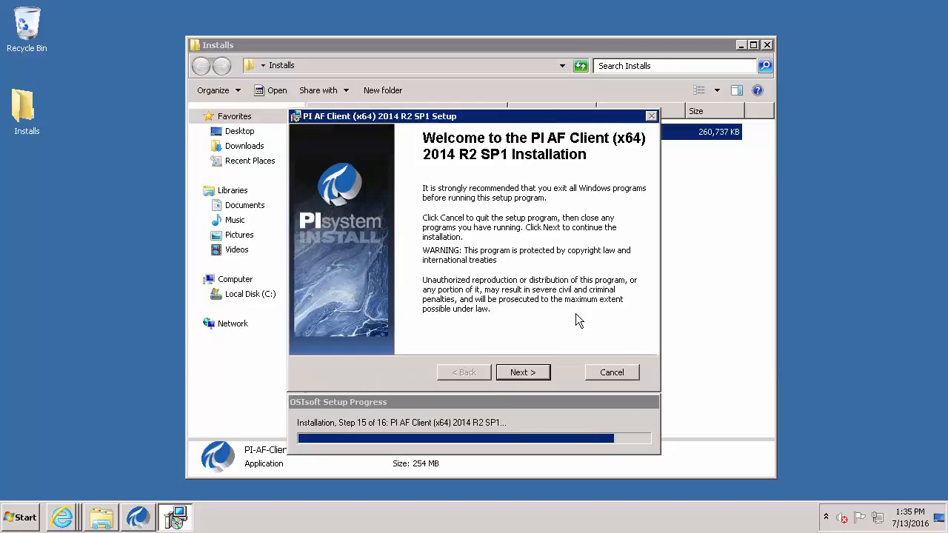
Install the x64 PI AF Client with the default folder, default features and Stage_Riven_AF as default AF server
left_click(521, 373)
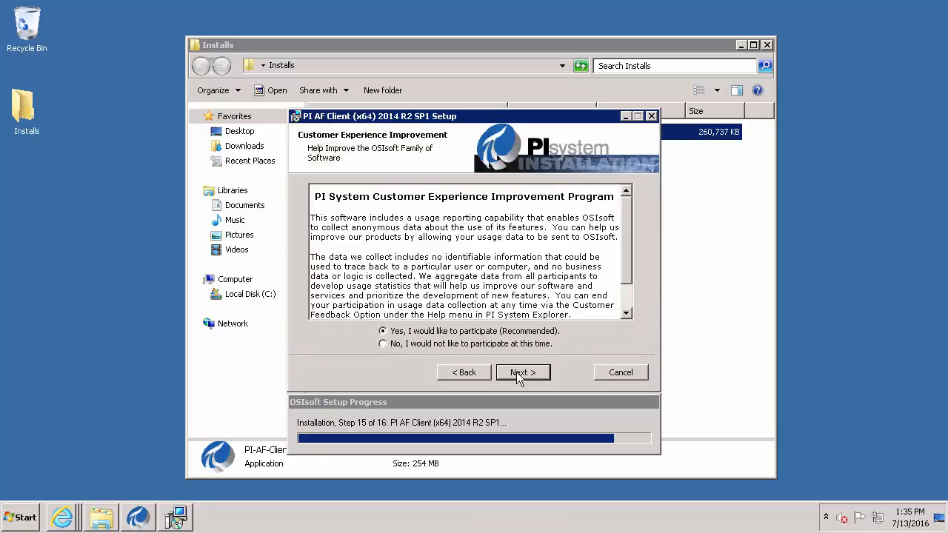
left_click(517, 377)
left_click(518, 373)
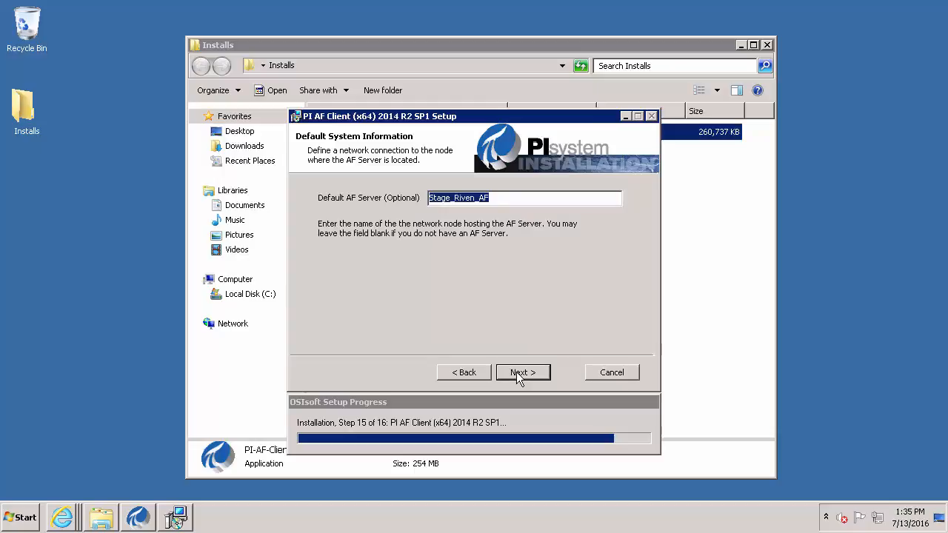
left_click(519, 376)
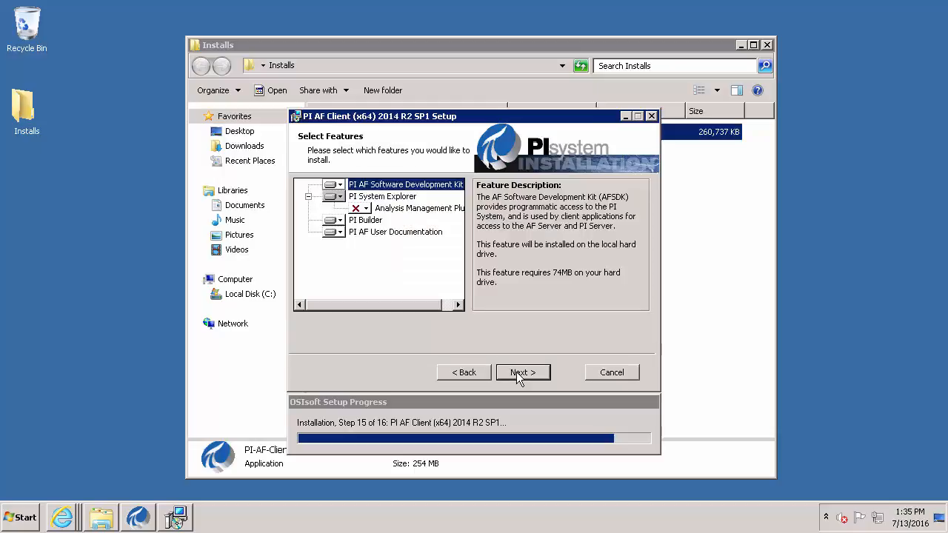
left_click(518, 374)
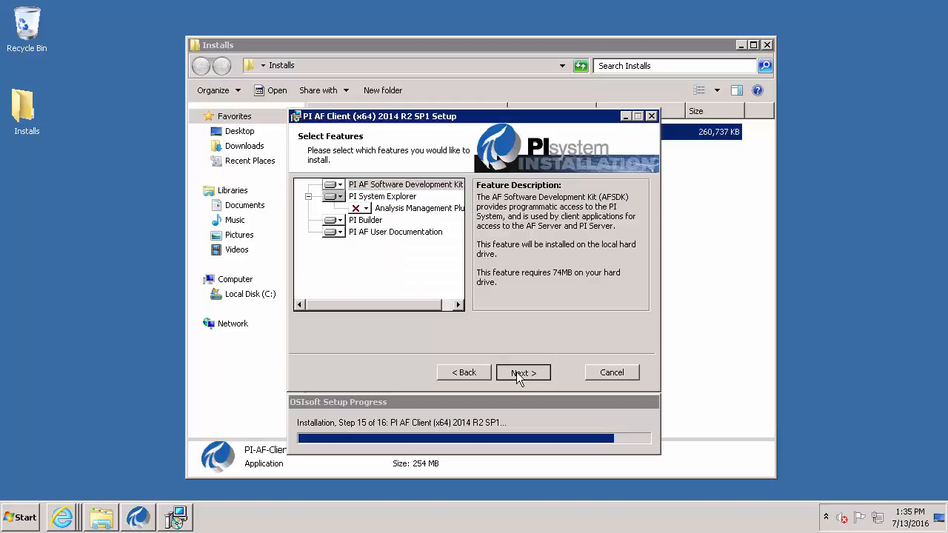
left_click(516, 372)
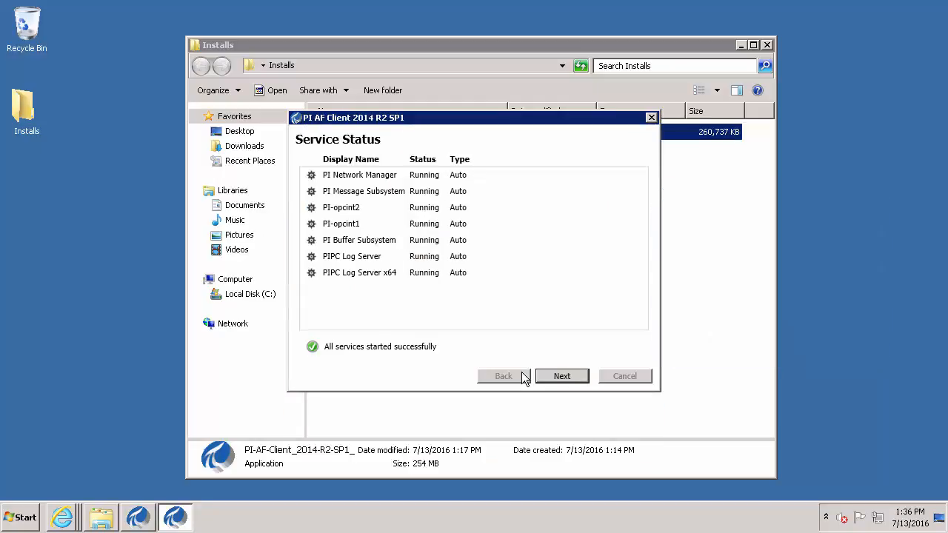
Review the installed-modules summary, close the finished AF Client setup, and minimize the Installs folder
left_click(562, 378)
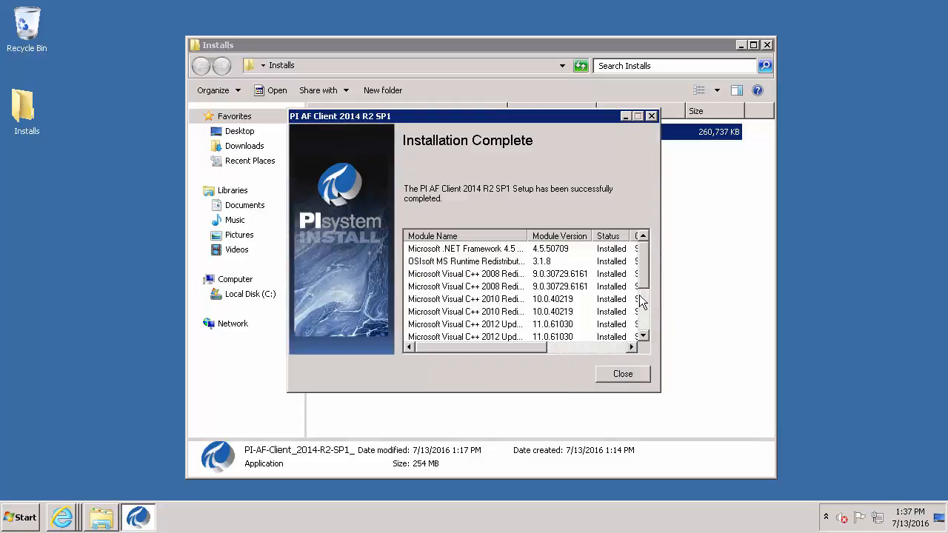
left_click_drag(643, 276, 643, 318)
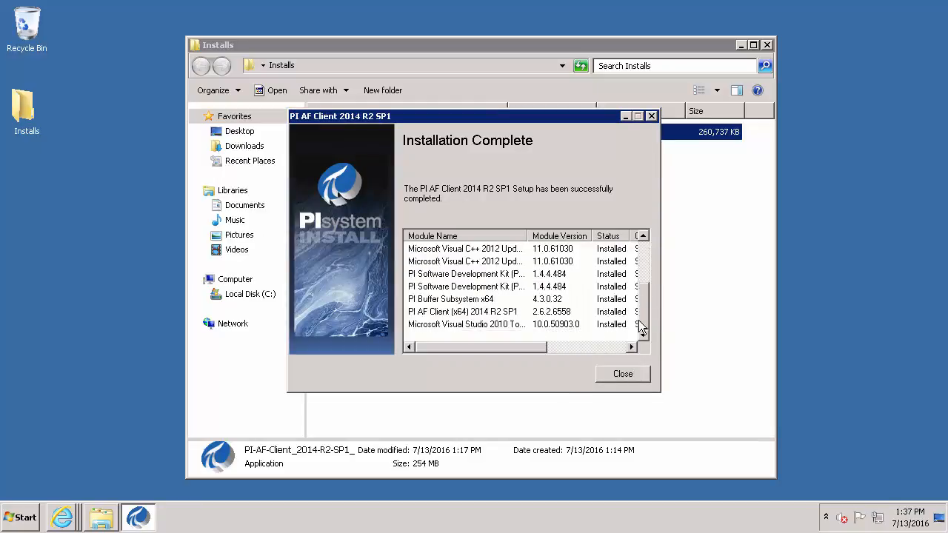
left_click(623, 374)
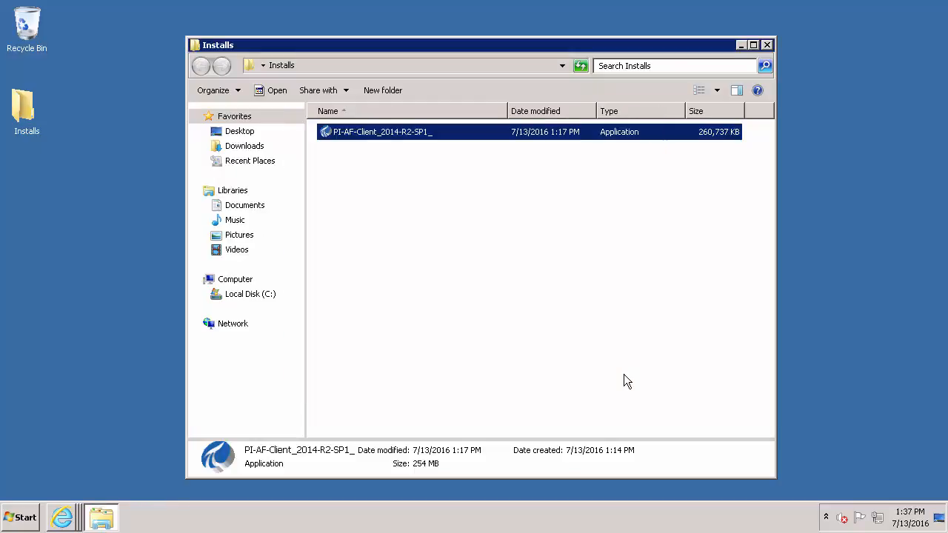
left_click(740, 47)
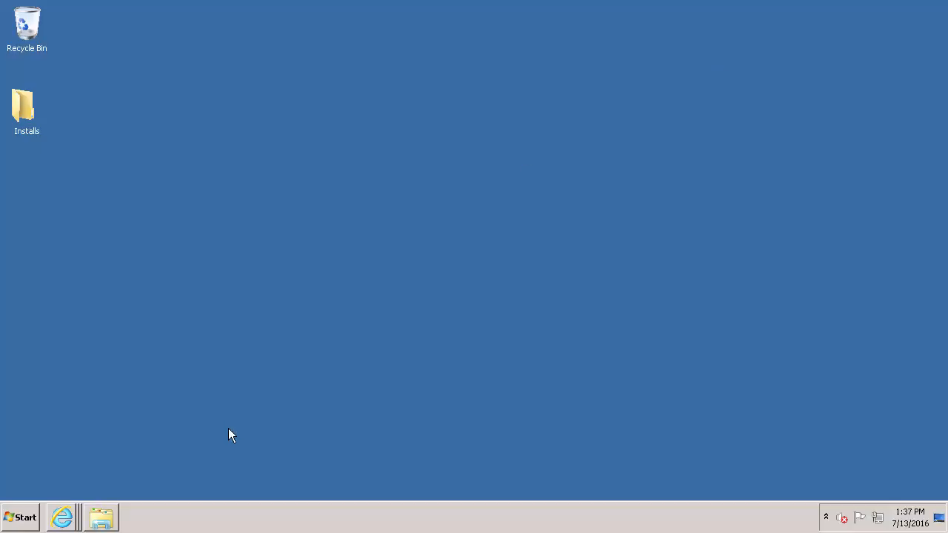
Switch to the PI Cloud Connect System page in Internet Explorer and download the setup kit
left_click(66, 522)
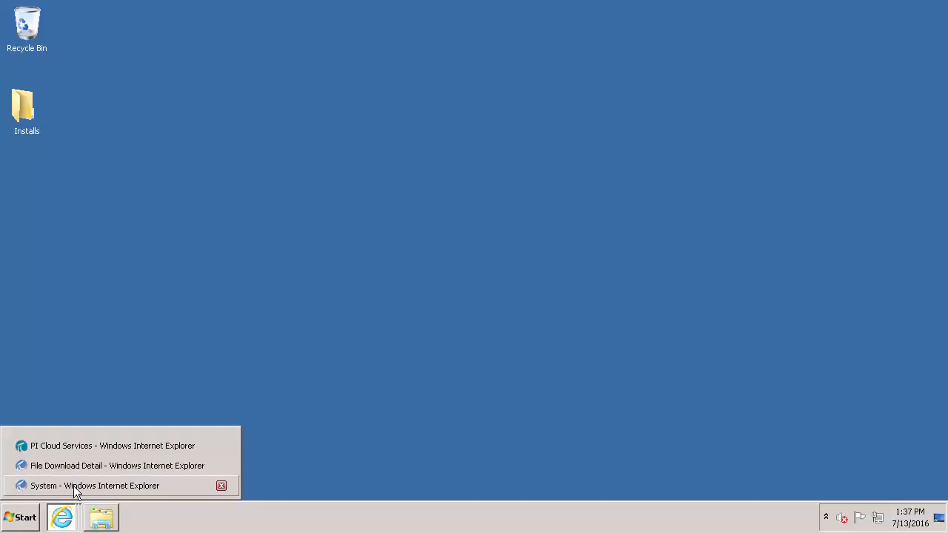
left_click(73, 485)
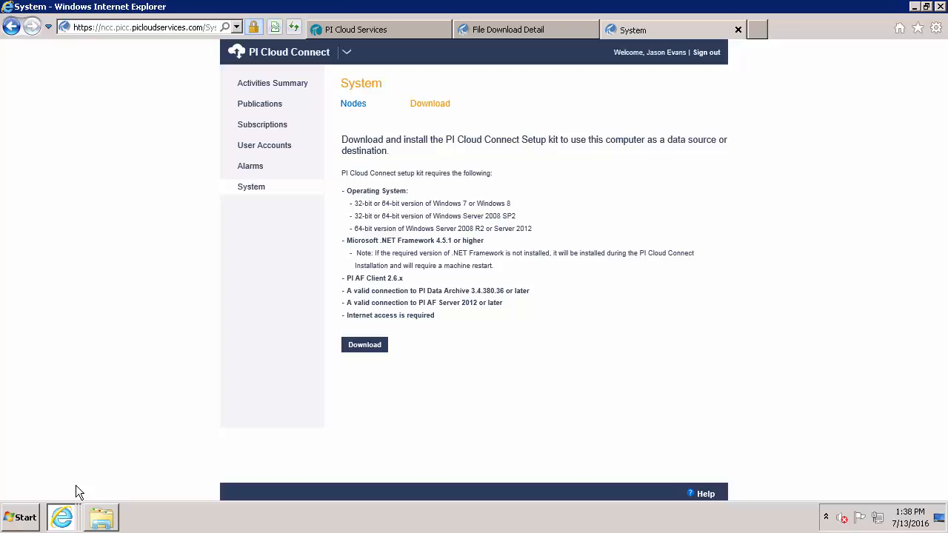
left_click_drag(404, 343, 471, 342)
key("Escape")
left_click(362, 349)
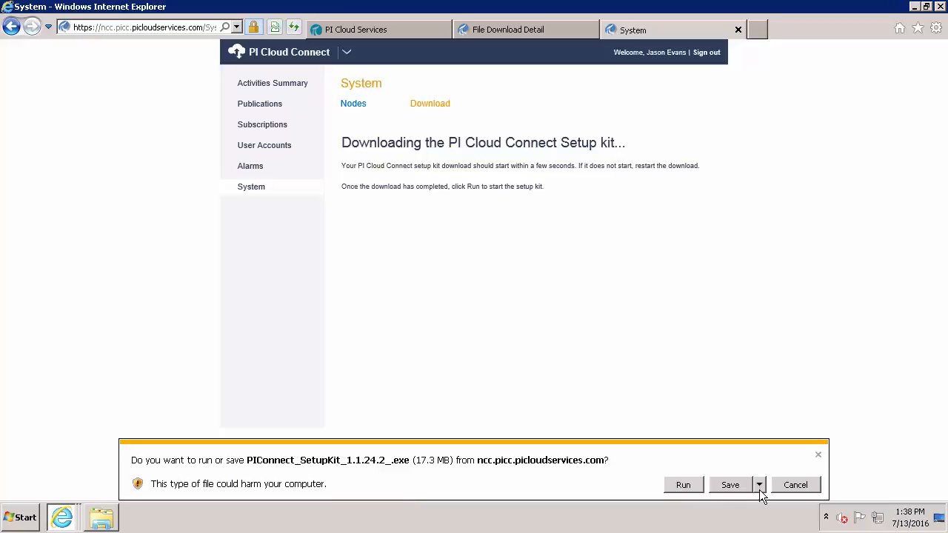
Save PIConnect_SetupKit_1.1.24.2_.exe into the Installs folder and minimize the browser
left_click(759, 484)
left_click(811, 474)
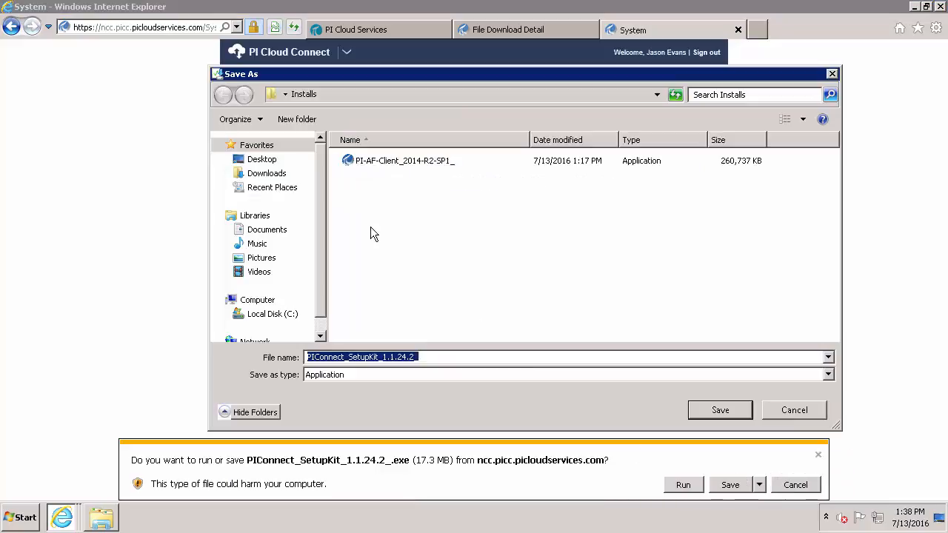
left_click(721, 412)
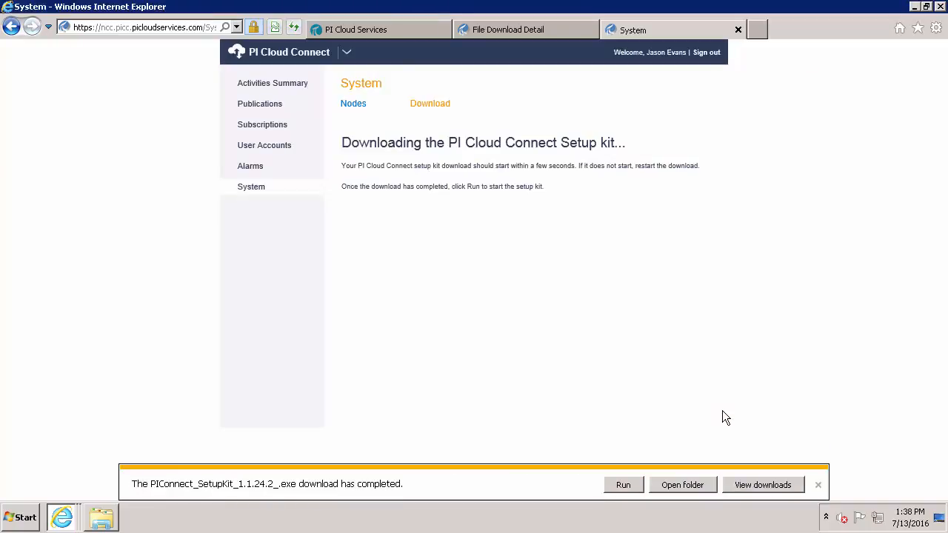
left_click(818, 485)
left_click(914, 7)
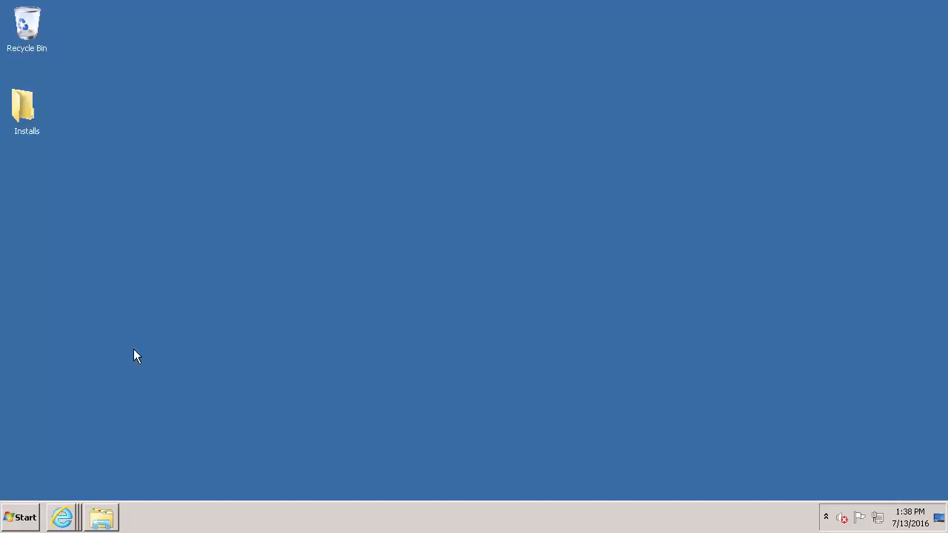
Run PIConnect_SetupKit_1.1.24.2_ from the Installs folder and install the required .NET Framework
left_click(102, 517)
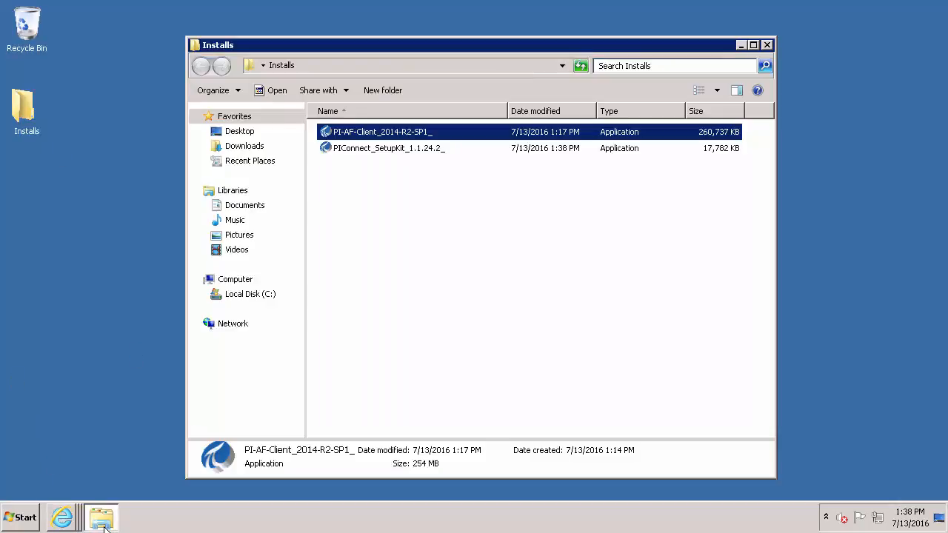
double_click(426, 151)
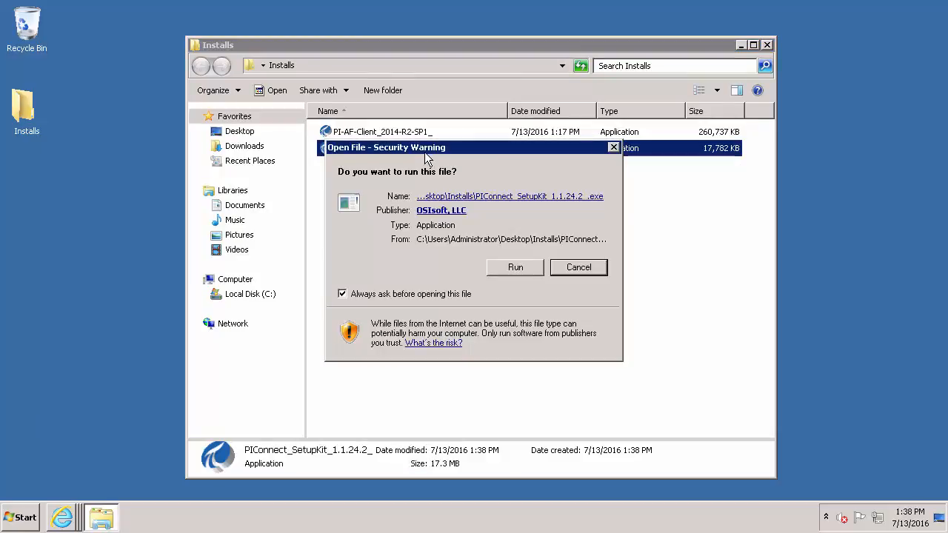
left_click(513, 270)
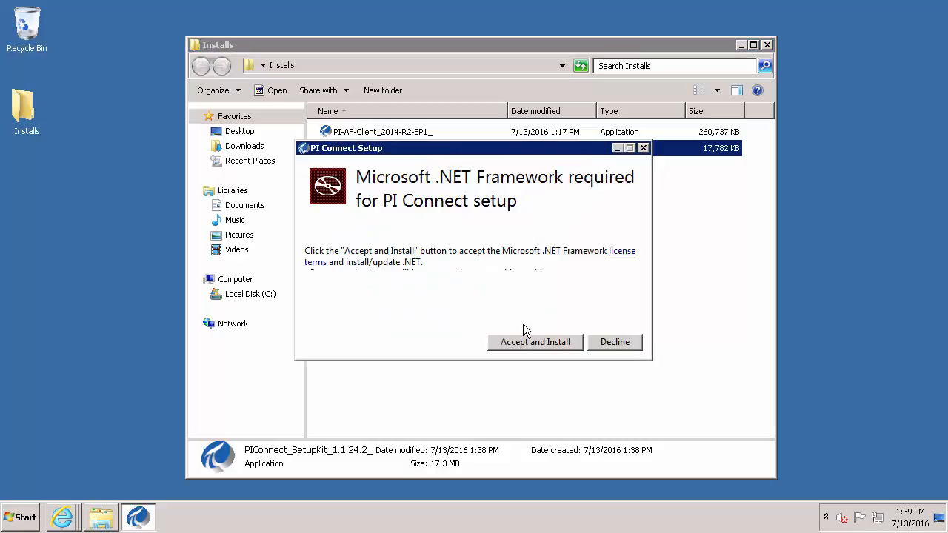
left_click(523, 342)
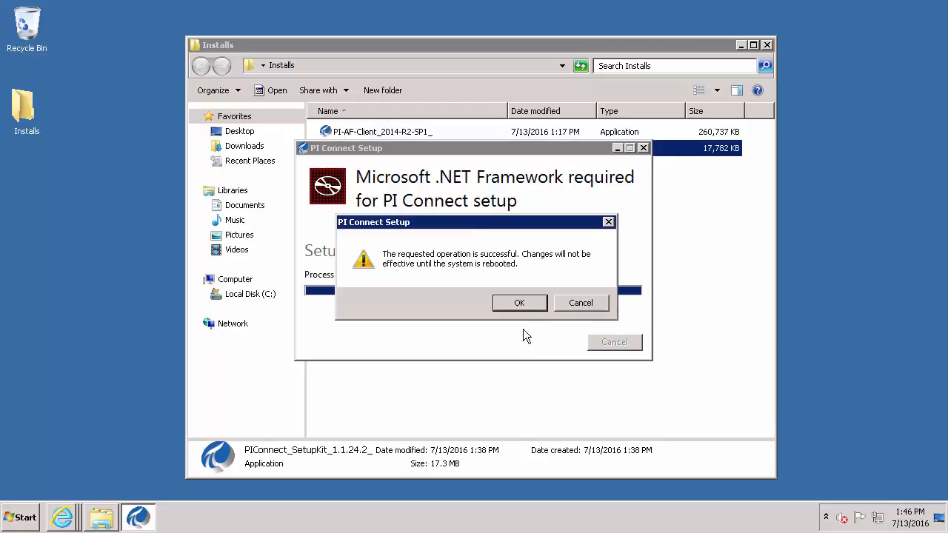
left_click(525, 306)
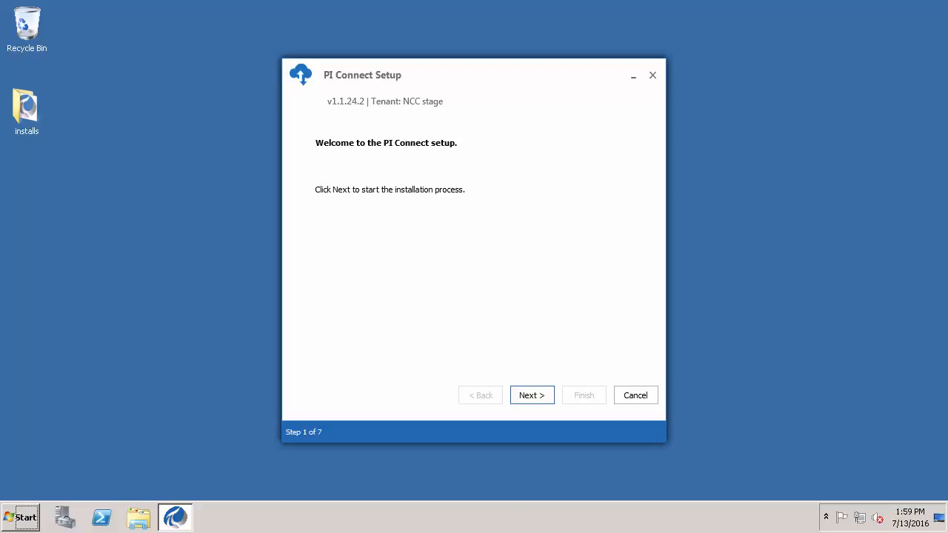
Validate the service account credentials, keep node STAGE_RIVEN_INT and the default installation directory
left_click(536, 394)
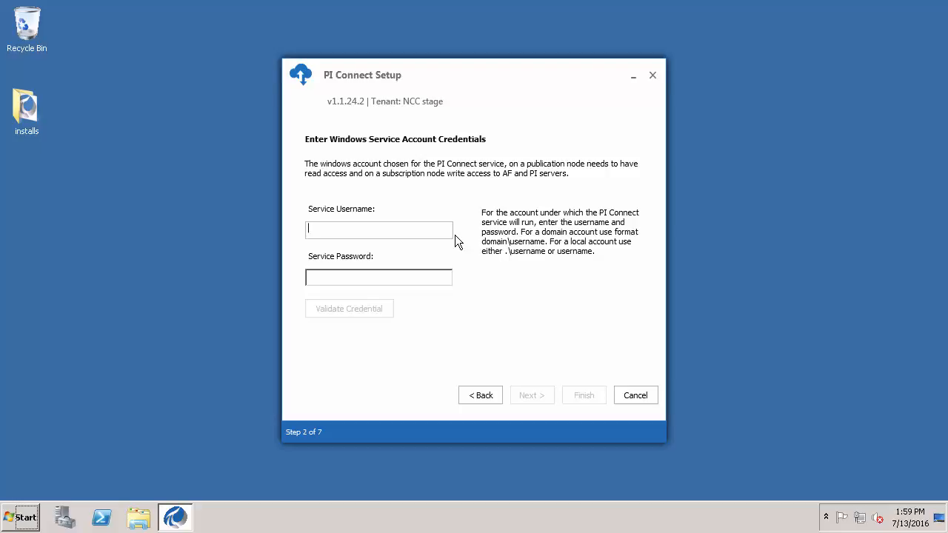
type("\\piccservice")
key("Tab")
type("***********")
left_click(339, 309)
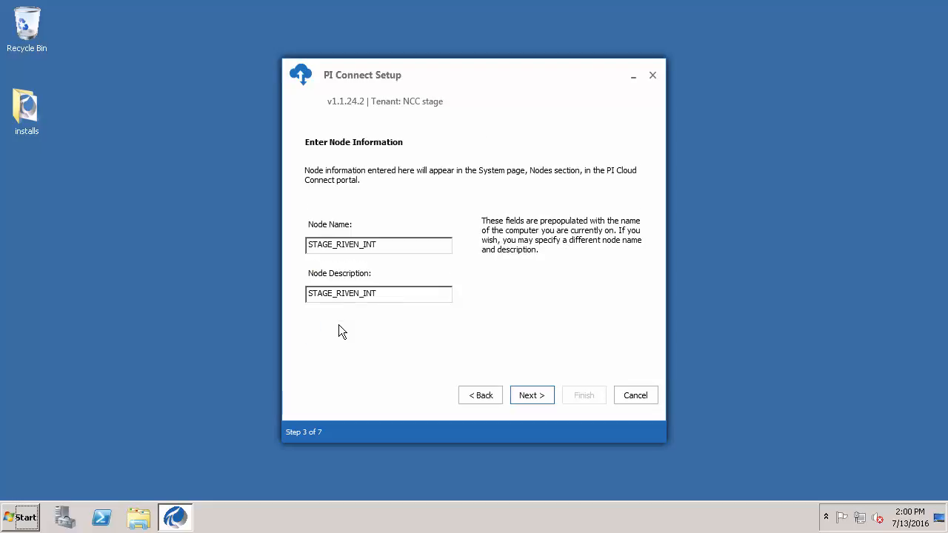
left_click(529, 394)
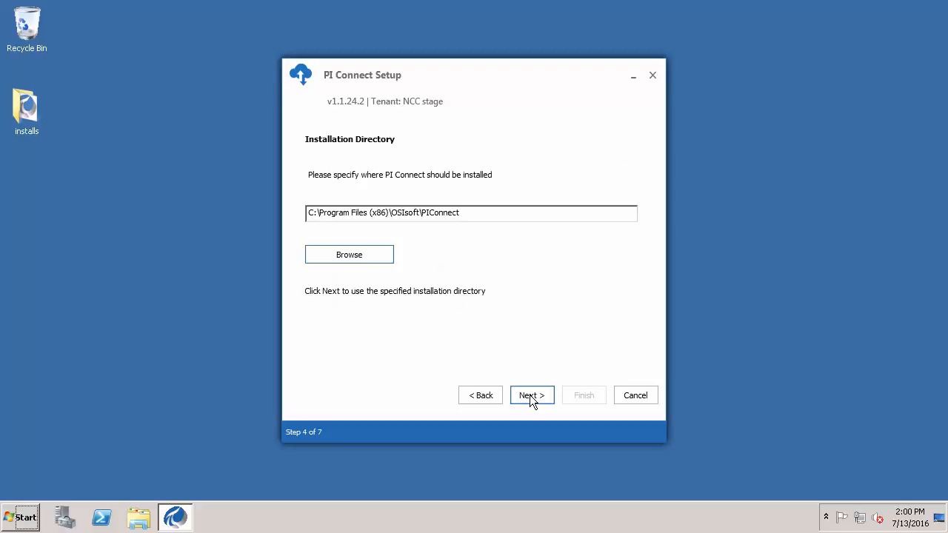
left_click(532, 393)
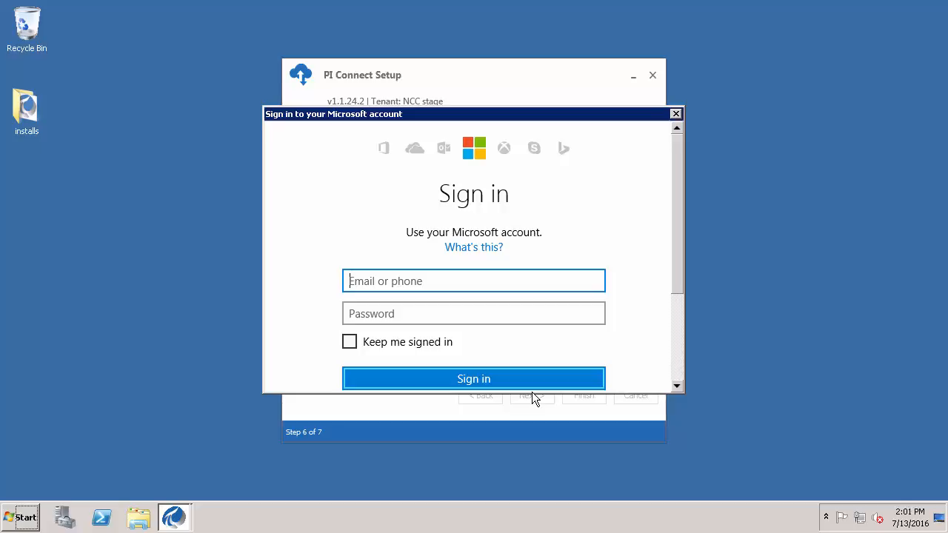
Sign in with the Microsoft account e-mail and password, then finish the completed PI Connect installation
key("Tab")
type("••••••••••")
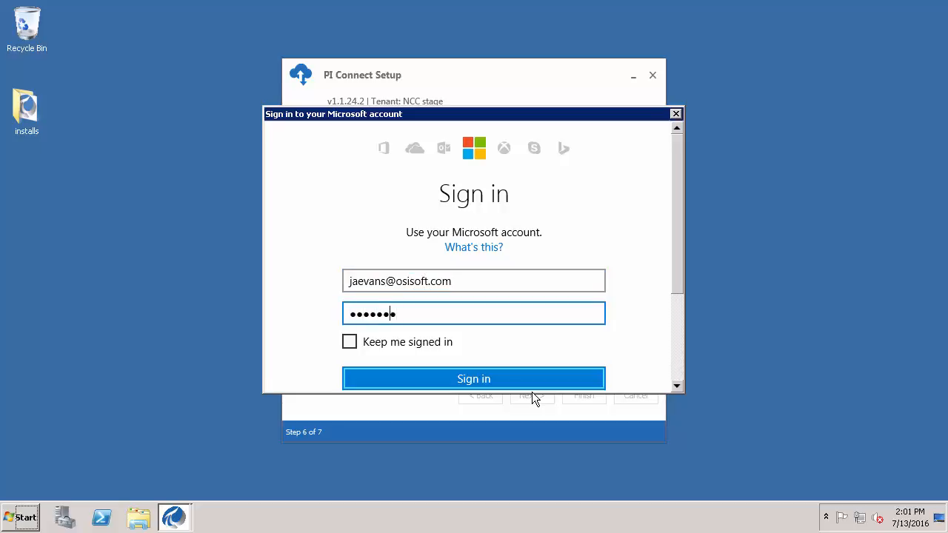
left_click(495, 377)
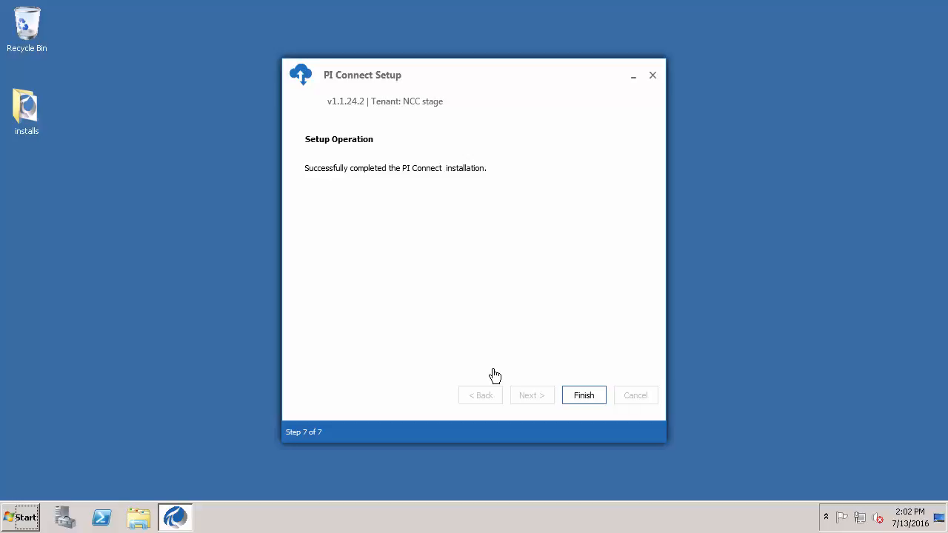
left_click(590, 396)
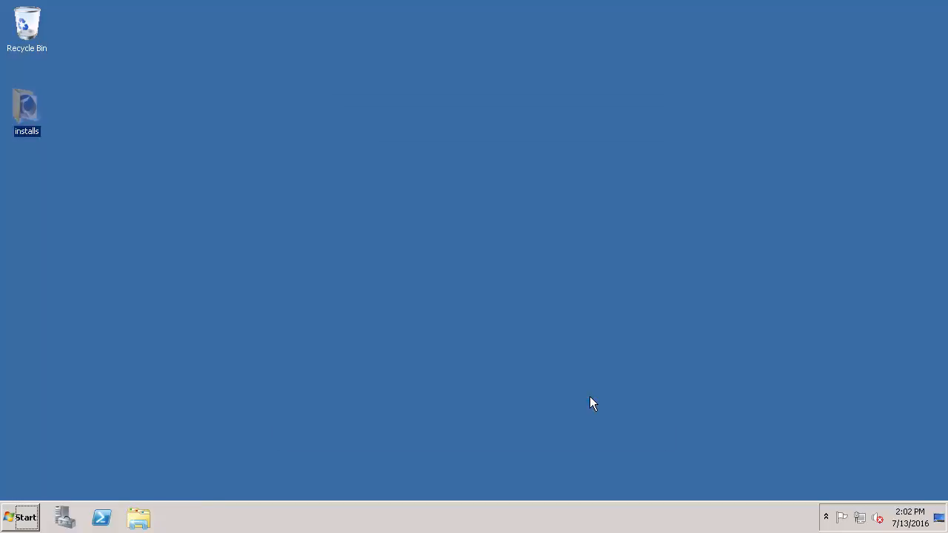
Open Internet Explorer and load ncc.picloudservices.com
left_click(33, 516)
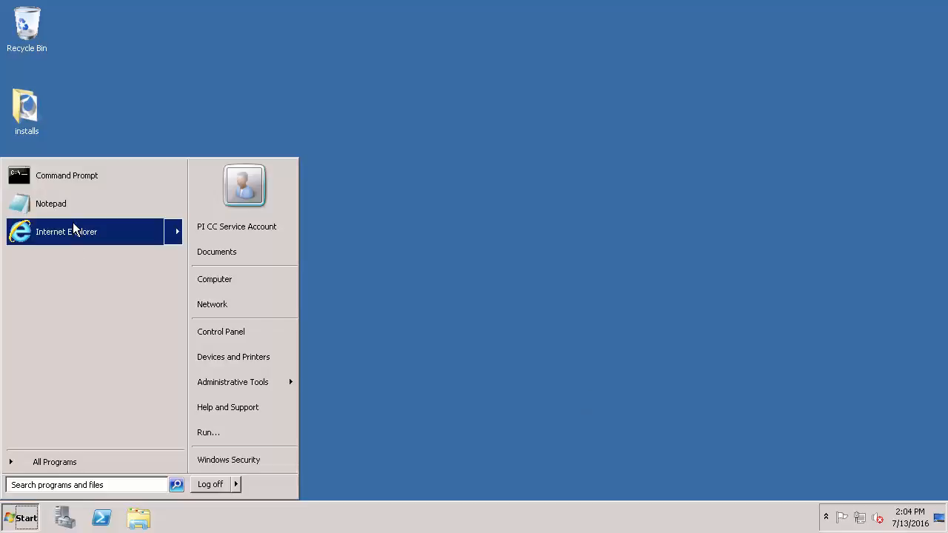
left_click(72, 226)
left_click(148, 26)
type("https://ncc.picloudservices.com/")
key("Return")
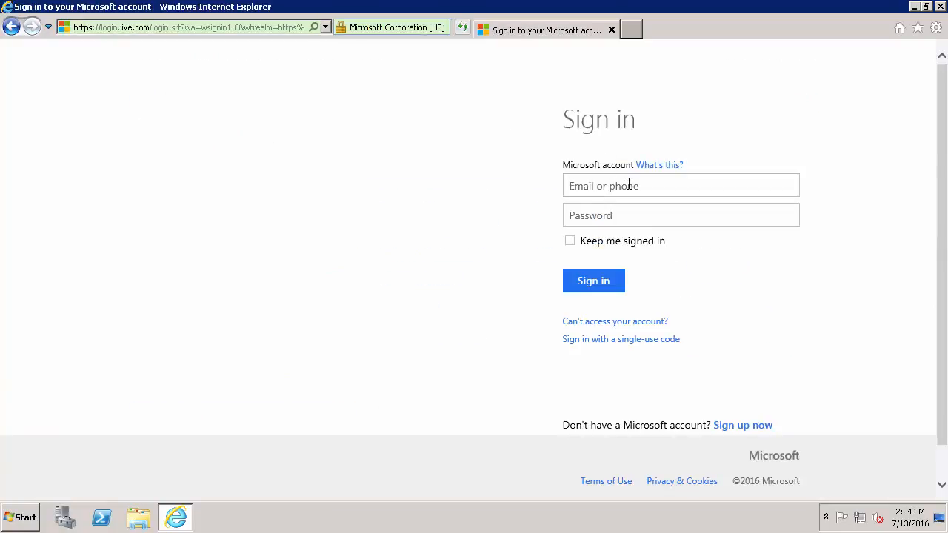
Sign in to PI Cloud Services with the account e-mail and password
left_click(629, 184)
key("Tab")
type("**********")
key("Return")
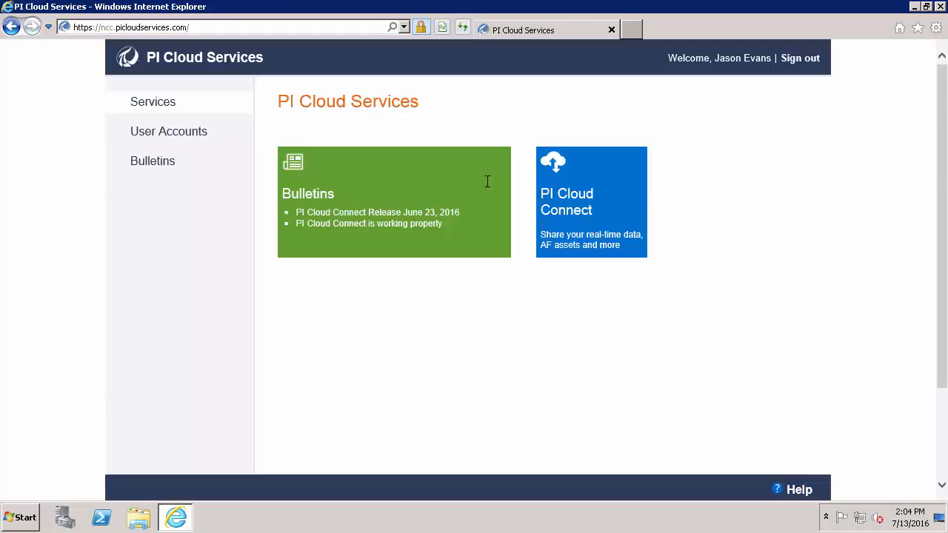
Open PI Cloud Connect's System page and highlight node STAGE_RIVEN_INT and its green healthy status
left_click(601, 190)
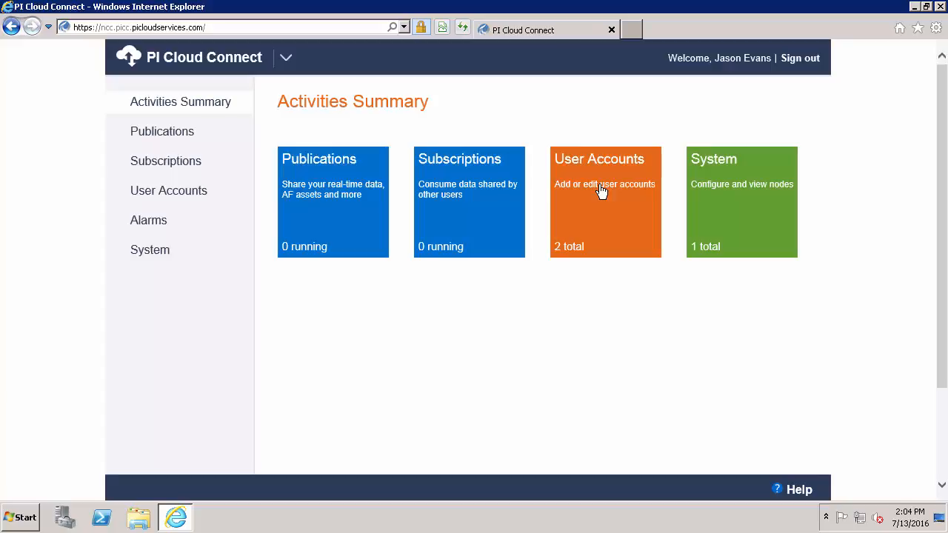
left_click(745, 198)
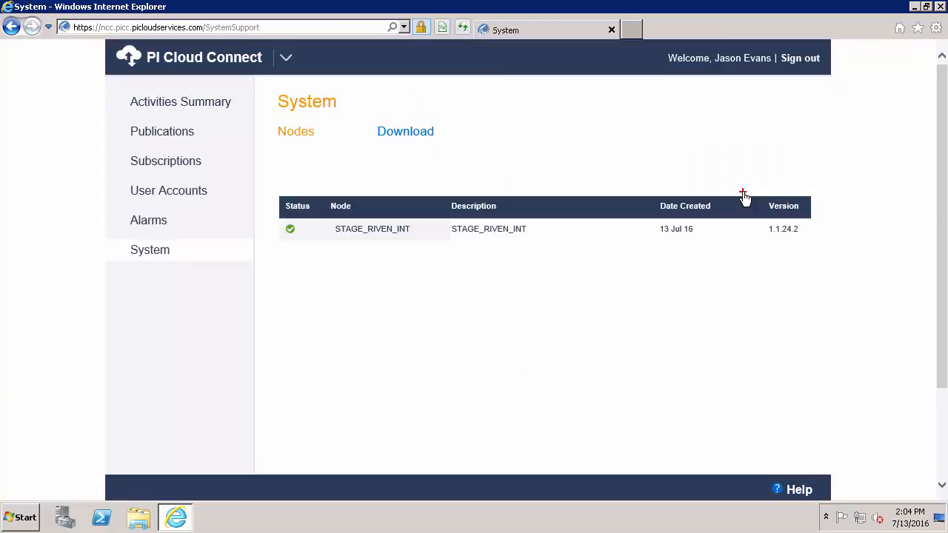
left_click_drag(375, 250, 354, 299)
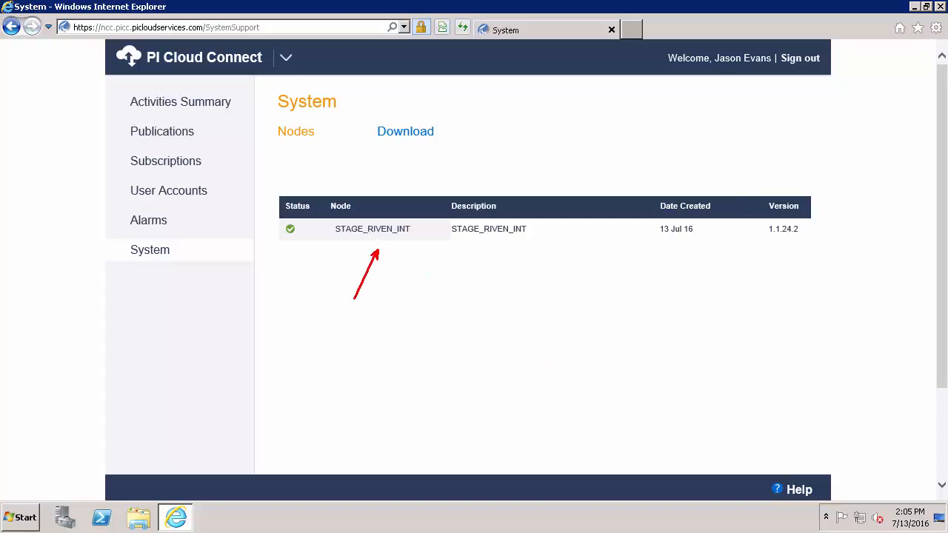
left_click_drag(288, 250, 268, 288)
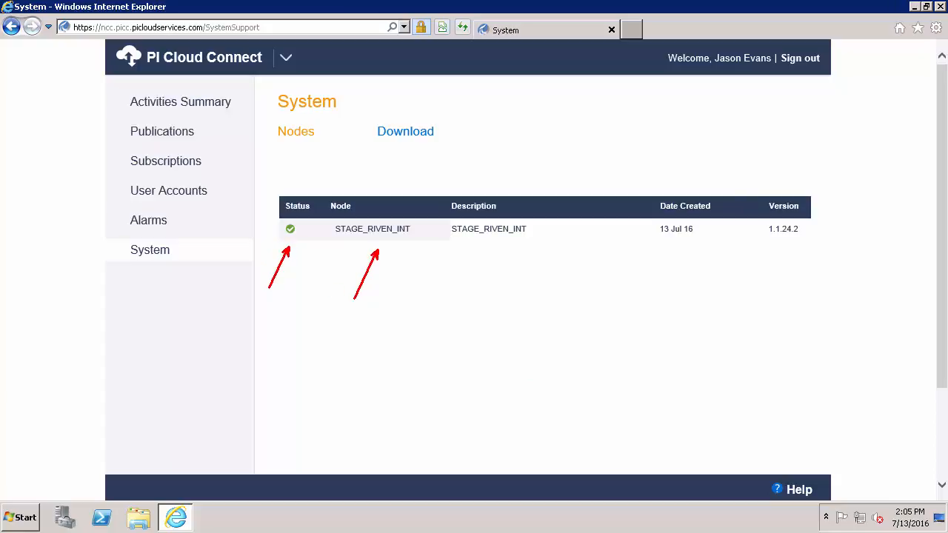